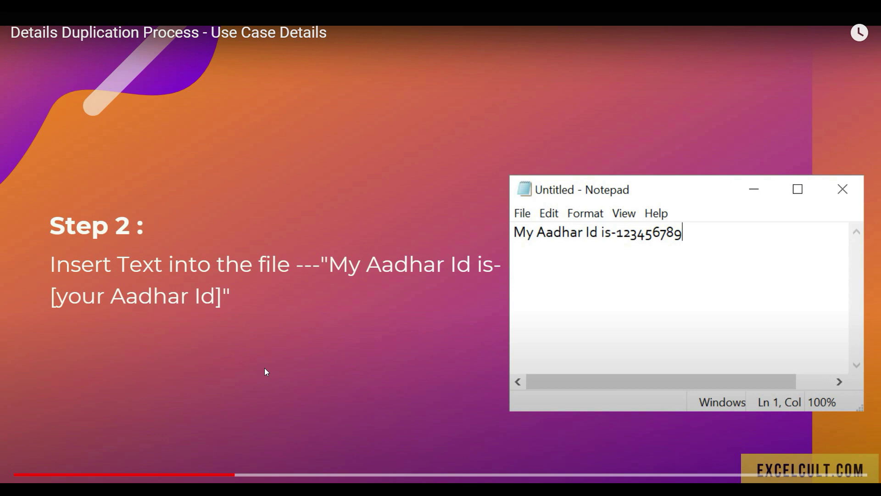
Skip ahead through the use-case slides on inserting the Aadhar ID text.
click(351, 475)
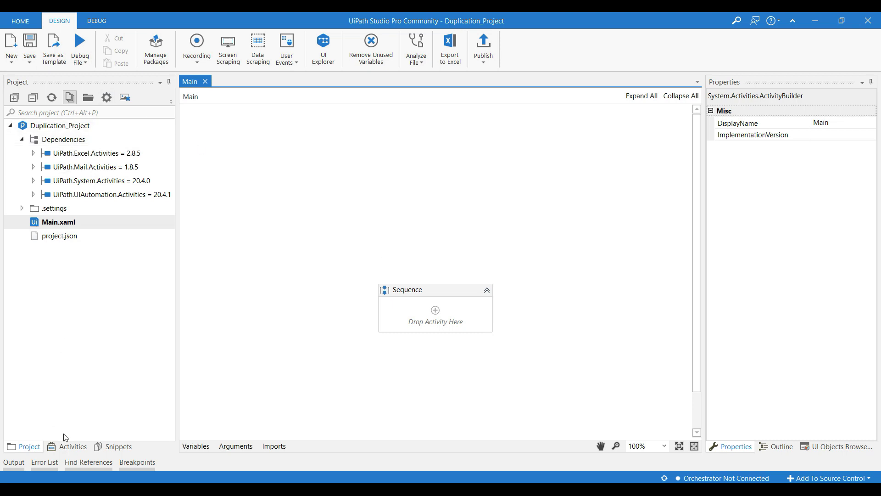
Drag the Write Text File activity from the Activities panel into the Main sequence.
click(72, 446)
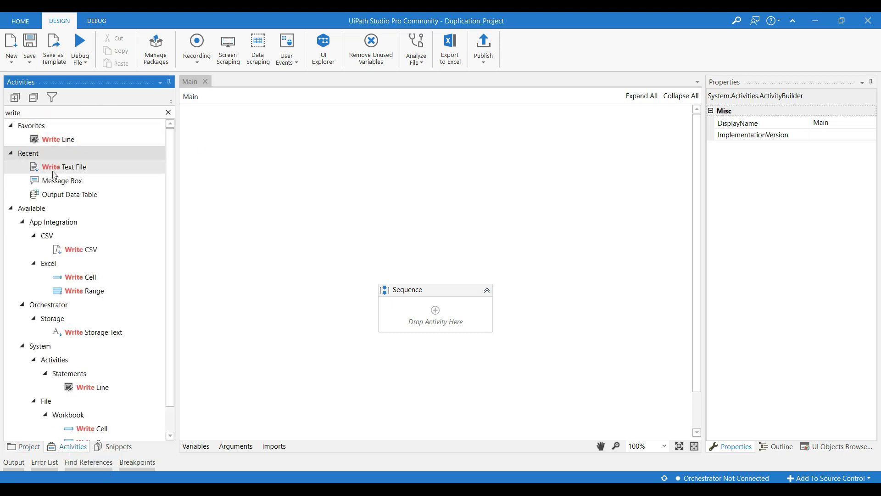
click(168, 113)
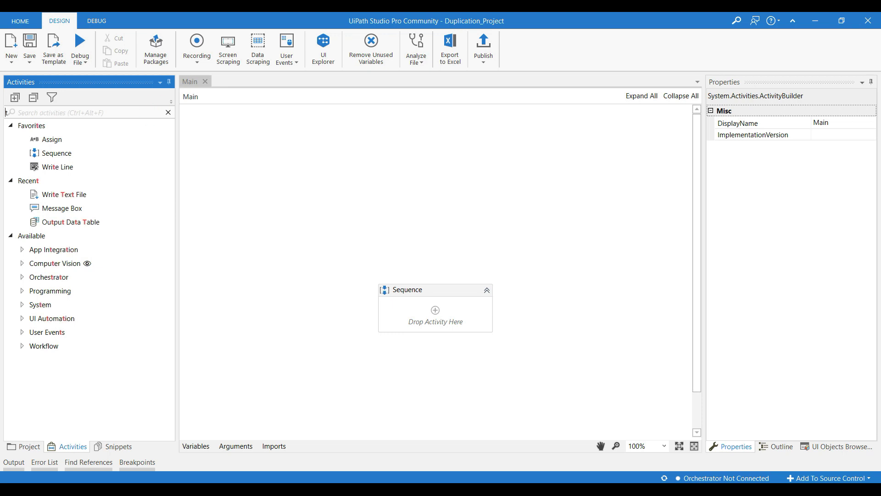
text(text)
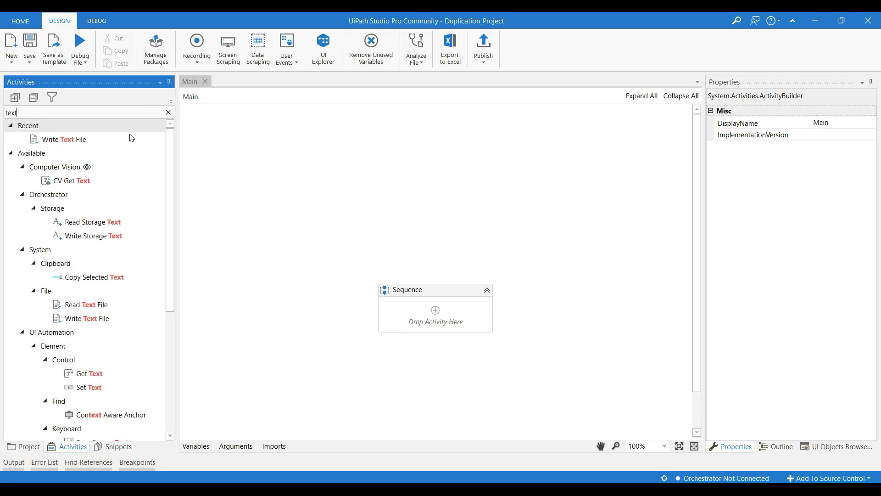
drag(130, 139, 420, 309)
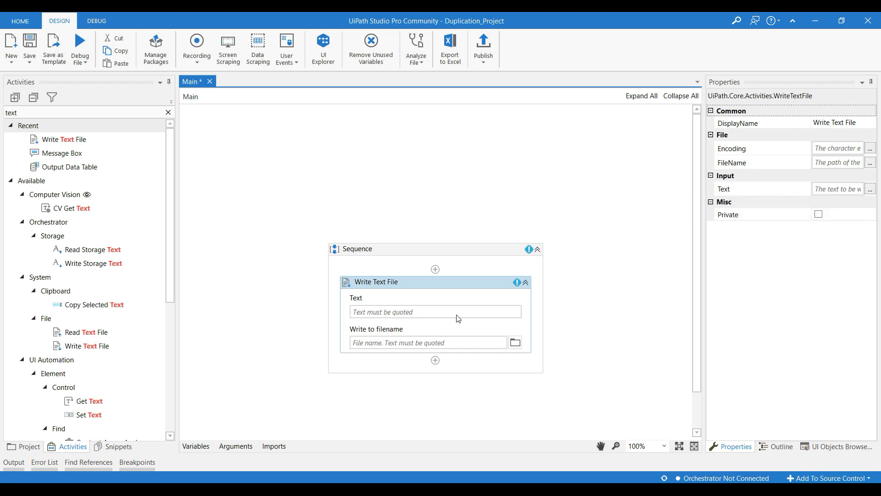
Fill the Write Text File Text field with "My Aadhar ID - 123456789".
click(402, 315)
text("My Aa)
text(dhar)
text( ID - )
text(12345)
text(6789)
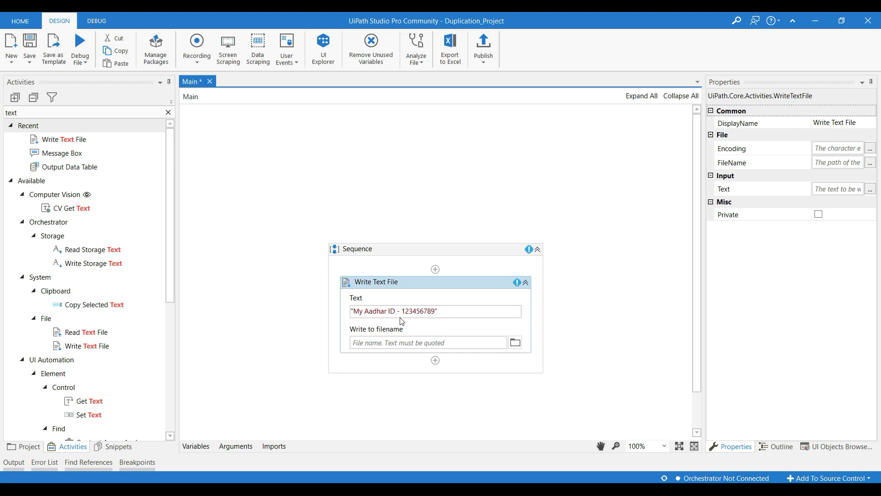
click(431, 285)
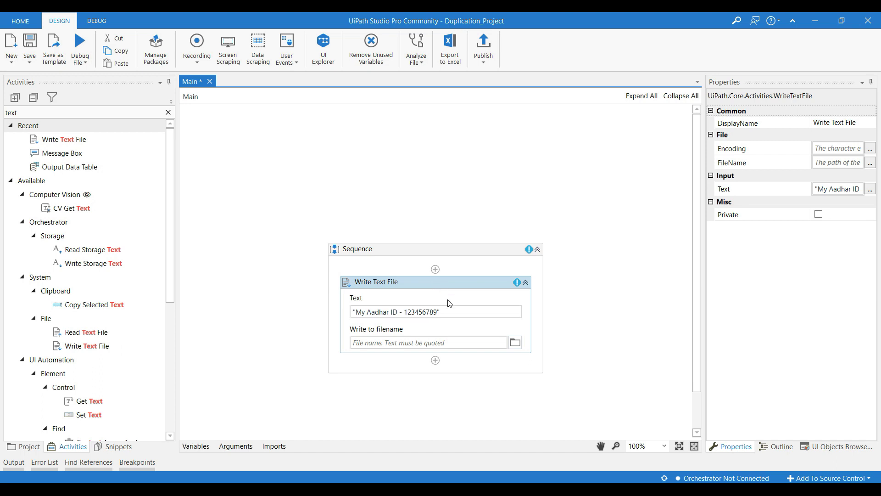
Build the filename expression "File"+"_1_" plus the two-digit month and day.
click(870, 163)
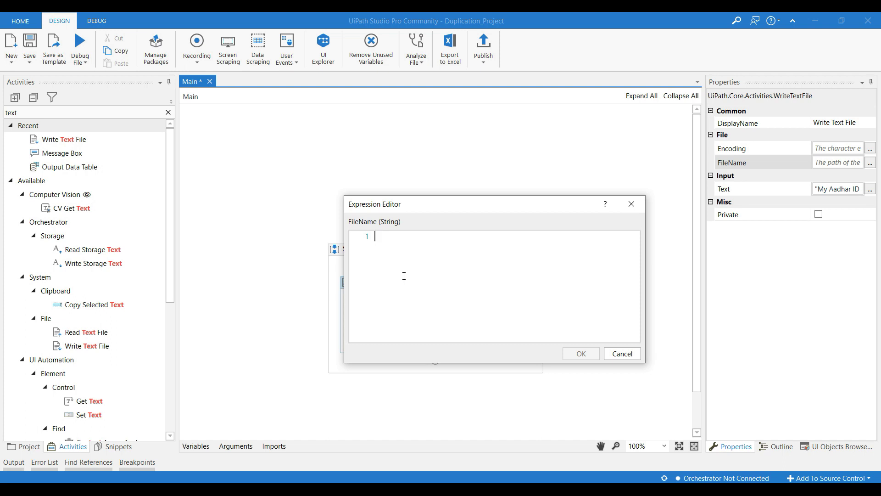
key(ctrl+space)
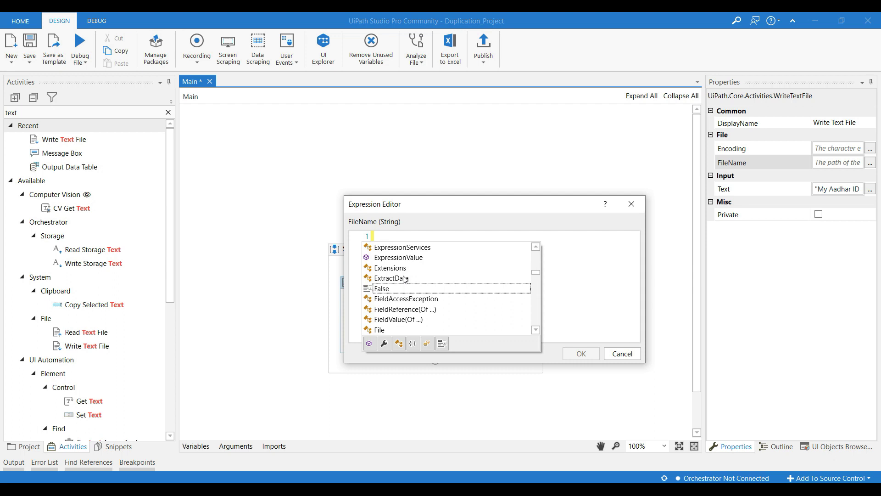
text("")
text(File"_)
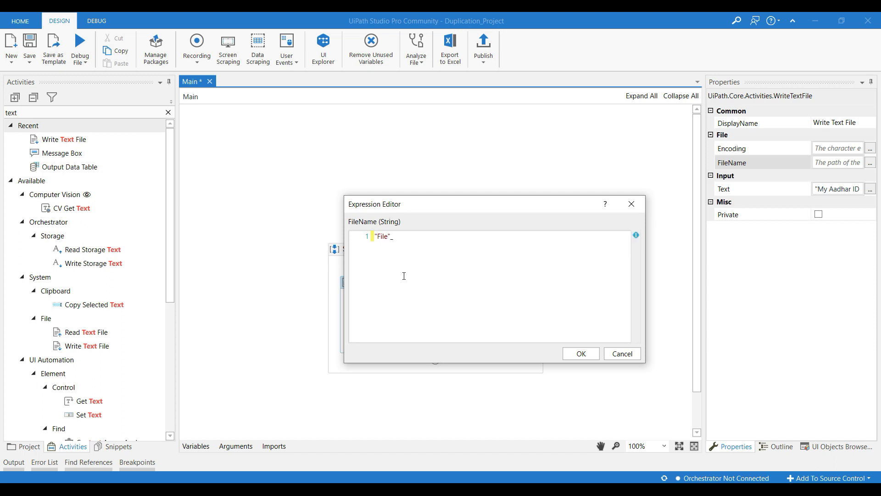
text( +)
text("_)
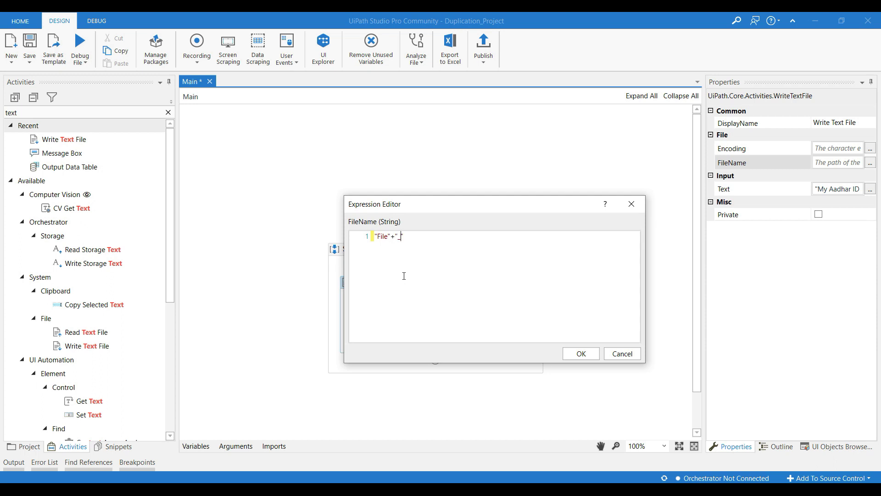
text(1)
text(_)
text(")
text(_)
text(+)
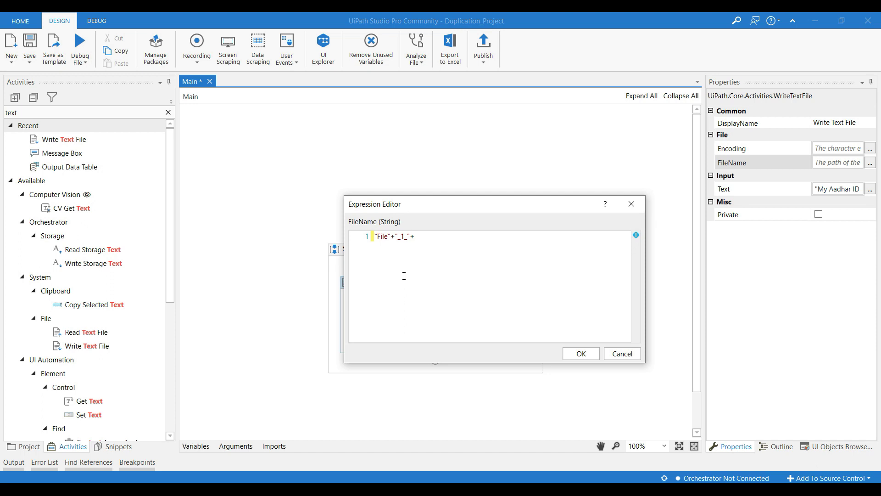
text(Now)
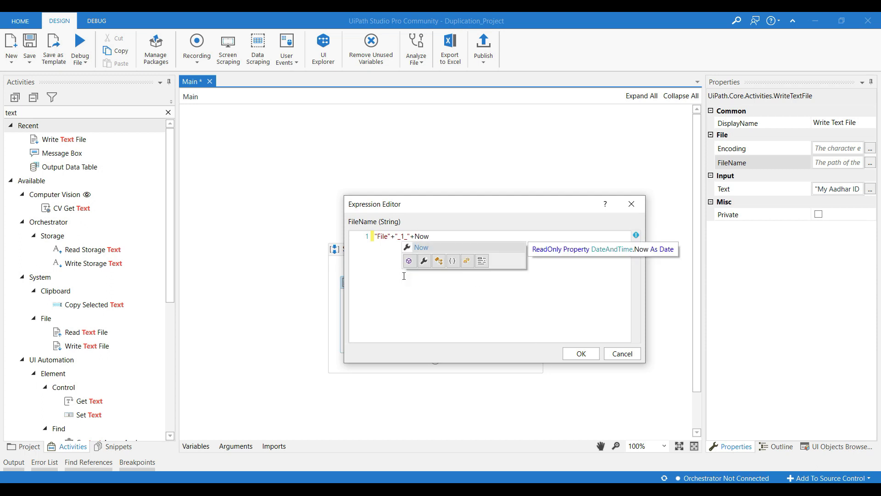
text(.M)
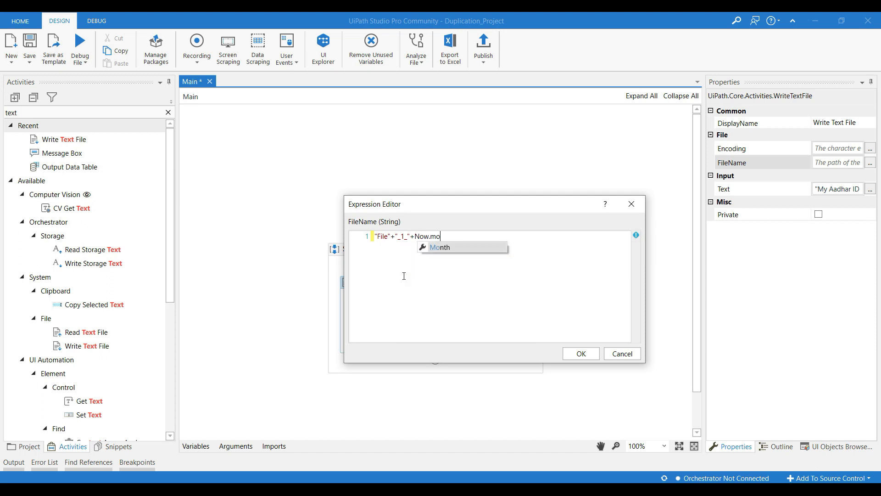
key(Tab)
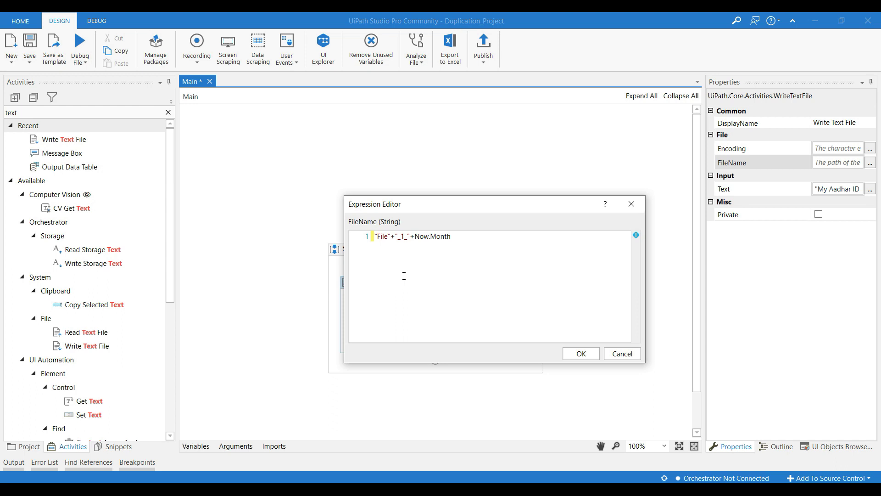
text(T)
key(Tab)
text(()
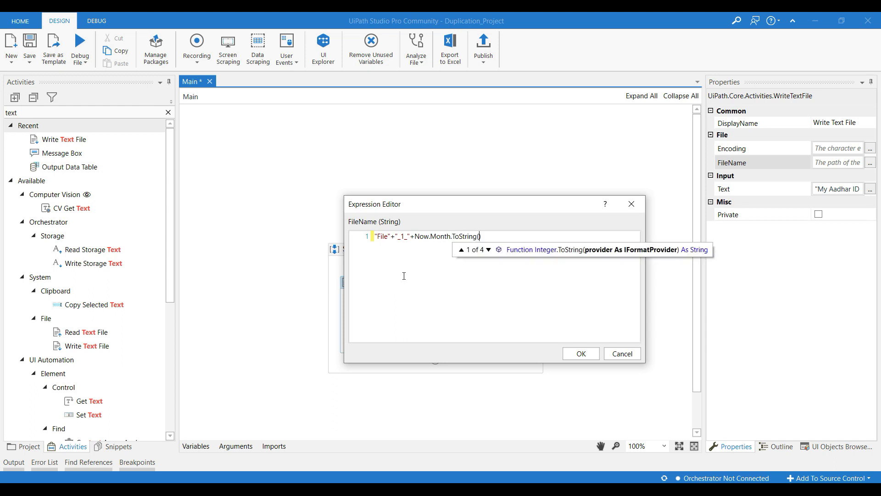
text("00")
text())
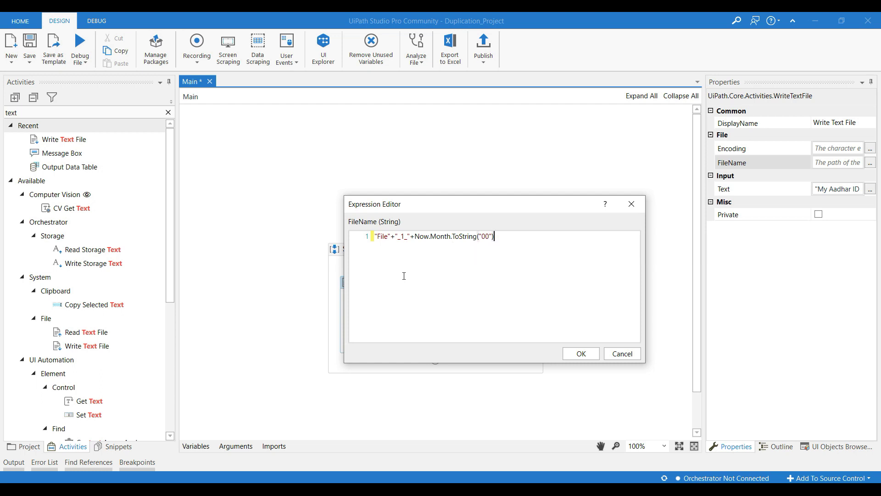
text(+")
text(_")
text(_)
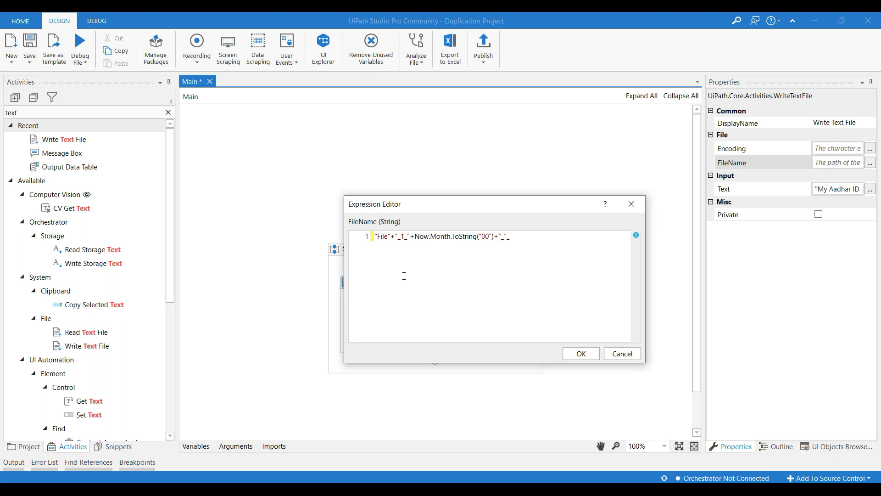
key(BackSpace)
text(+)
text(now.)
text(Day.)
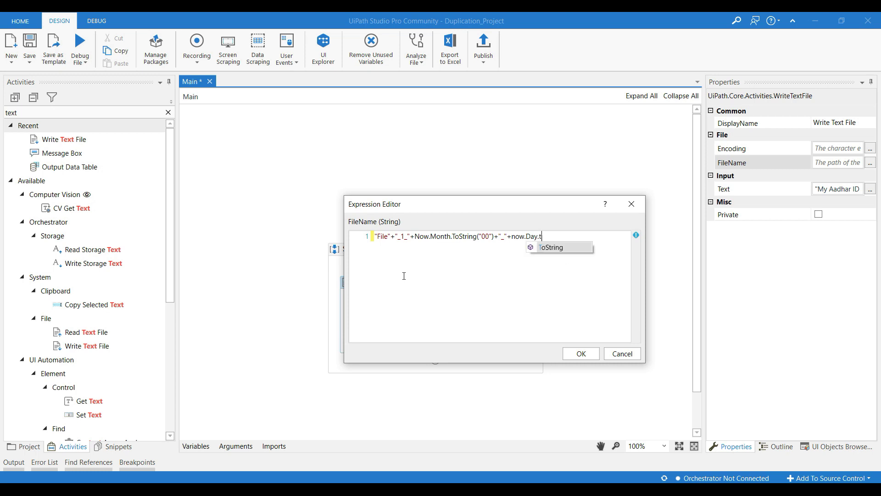
text(ToString()
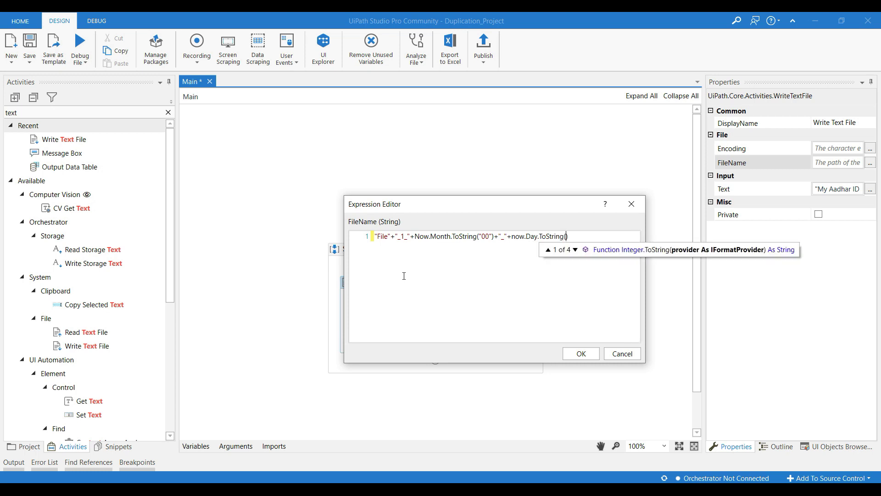
text("00")
text(+)
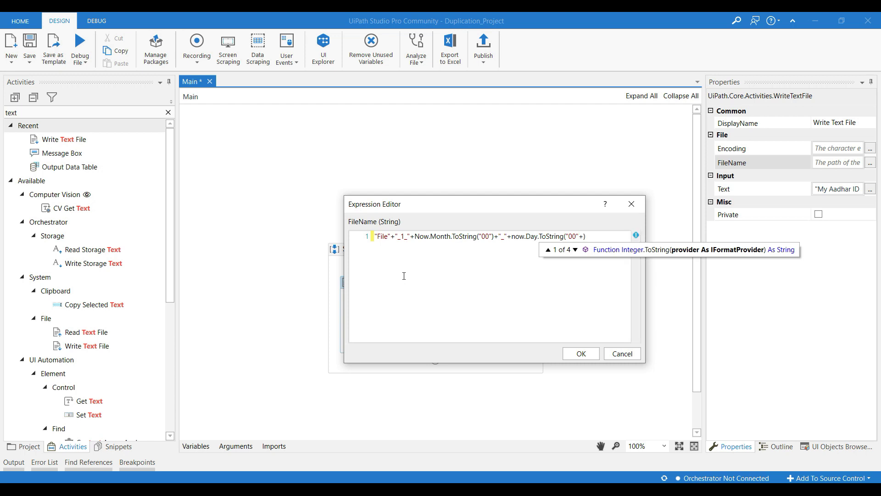
key(BackSpace)
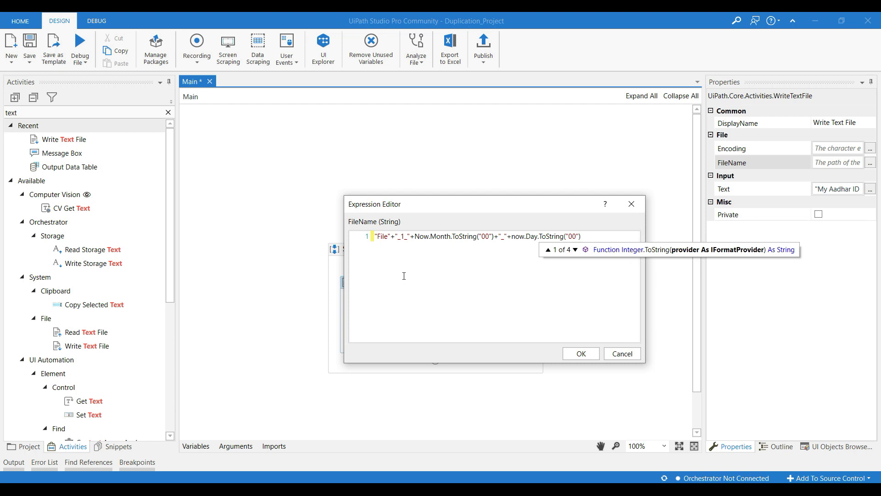
key(Right)
text(+")
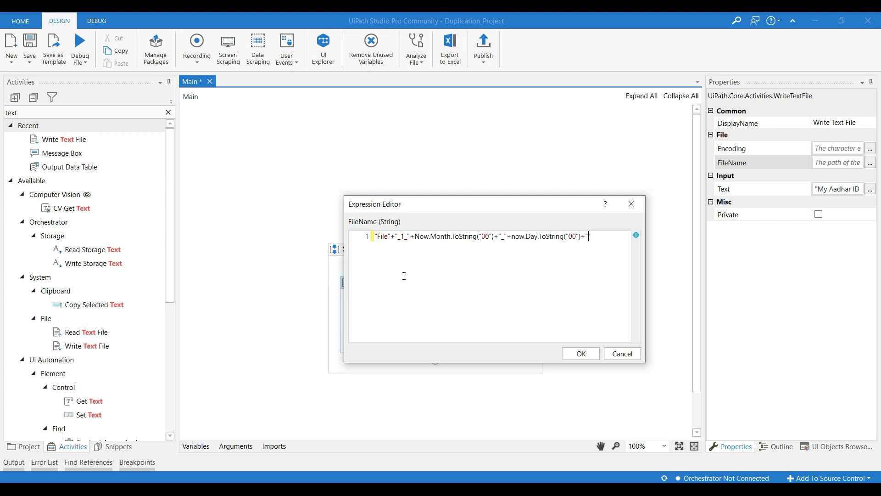
text(_"+)
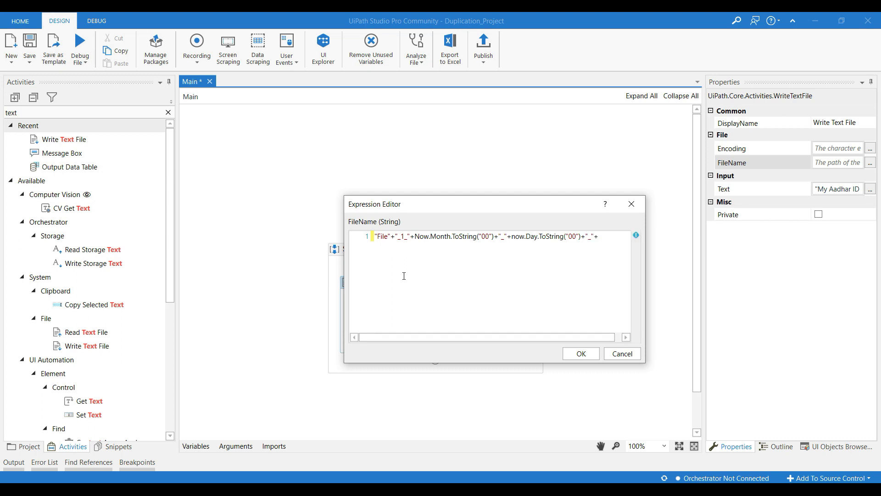
text(now)
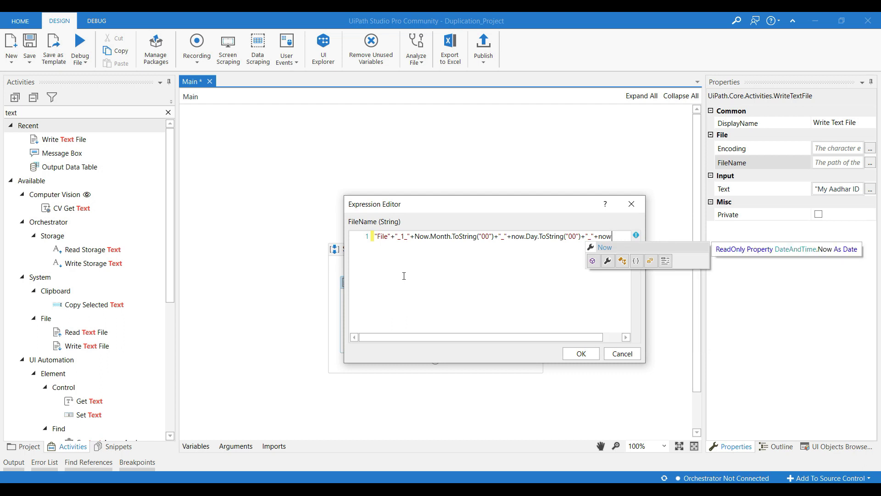
Append now.Year to the filename expression, confirm it, and save the workflow.
key(Escape)
text(Year)
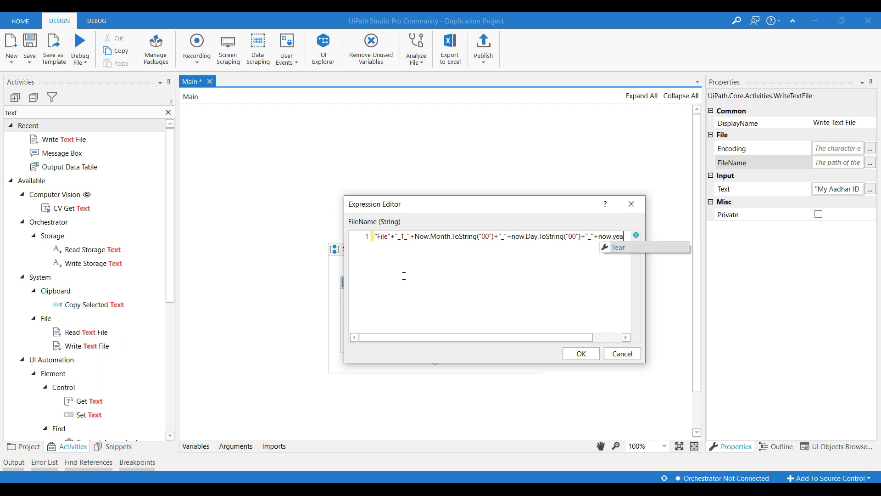
key(Escape)
text(ToString)
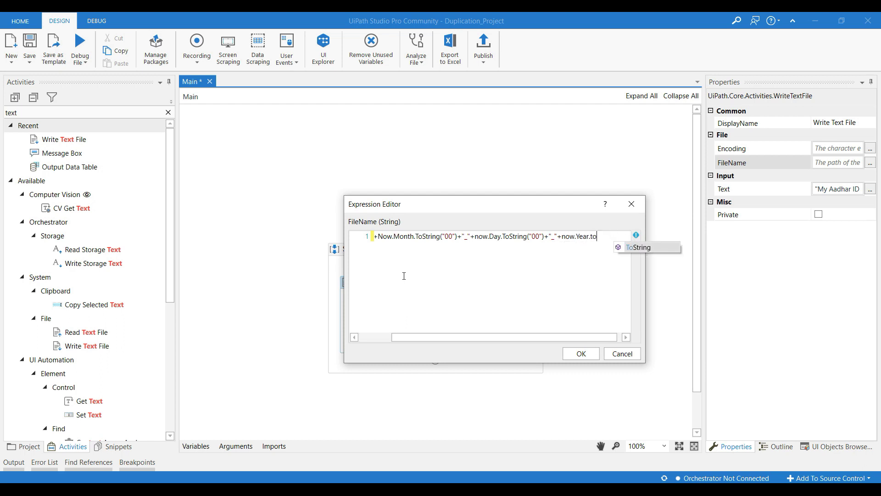
key(Escape)
text(()
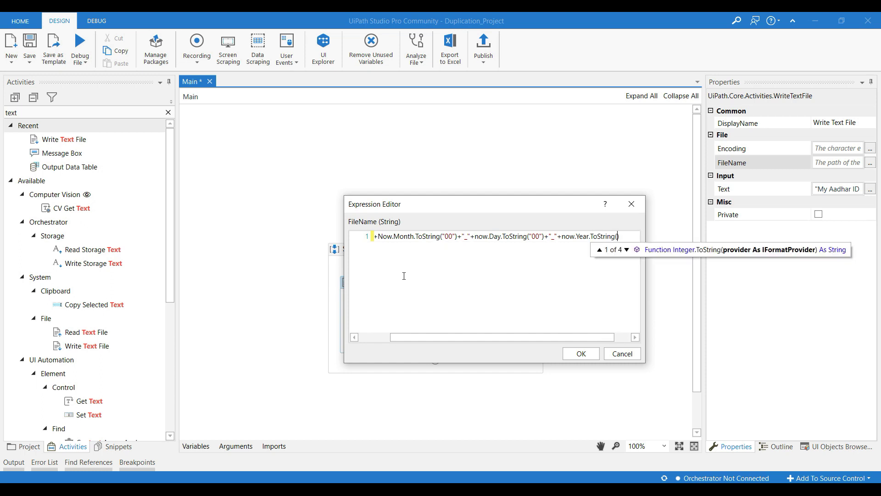
text("00)
text("))
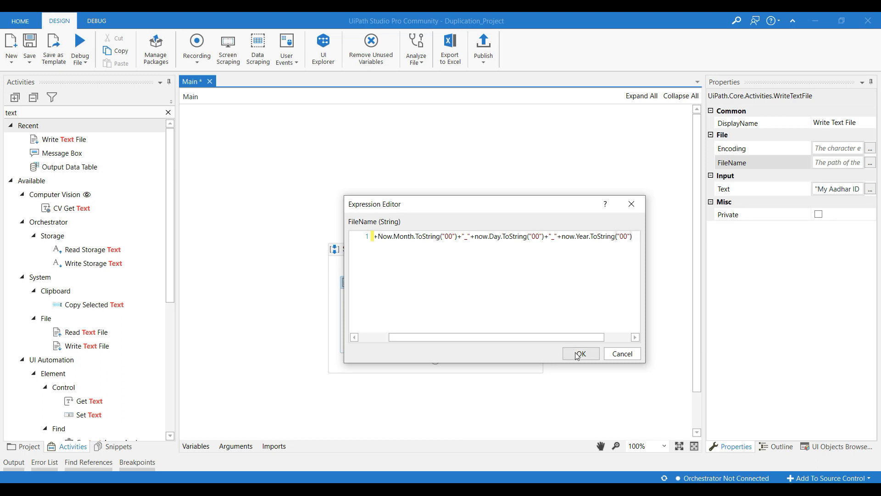
drag(546, 336, 517, 339)
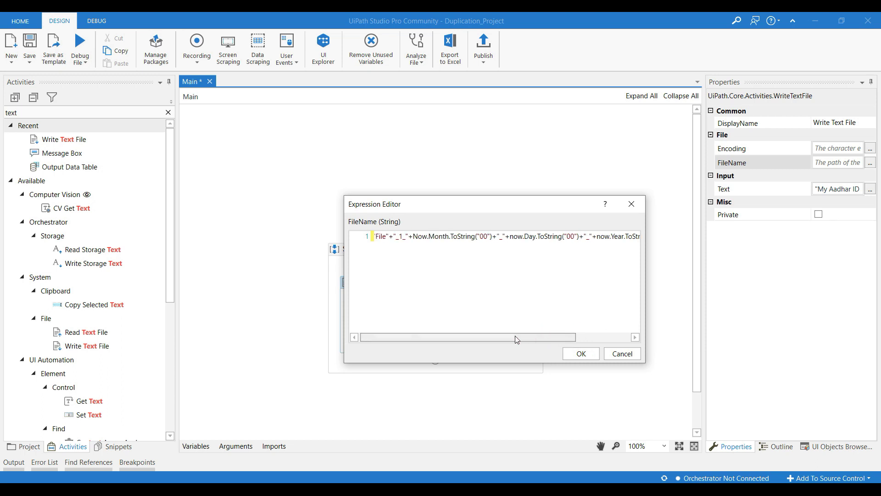
click(577, 353)
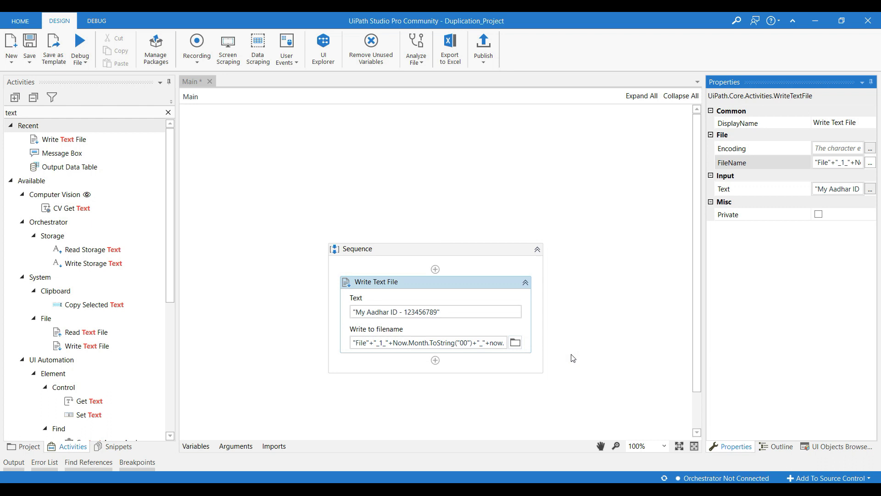
key(ctrl+s)
mouse_move(376, 329)
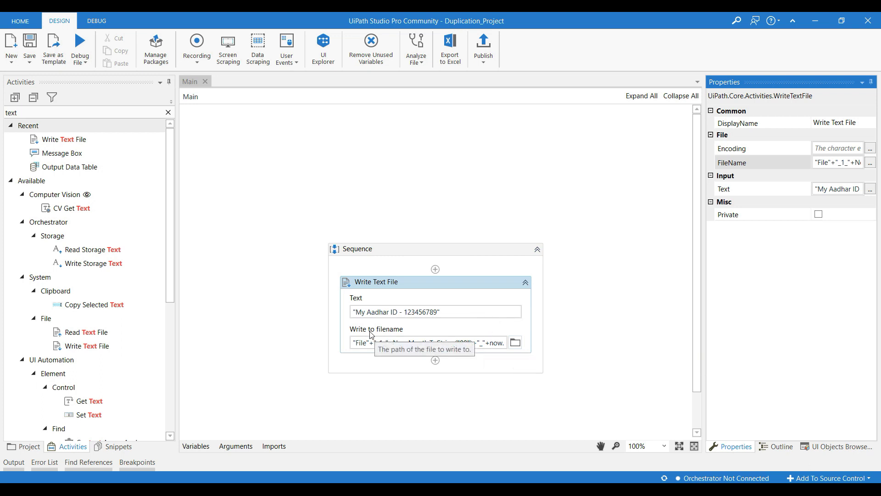
Append +".txt" to the filename expression, save, and view the project file tree.
click(870, 162)
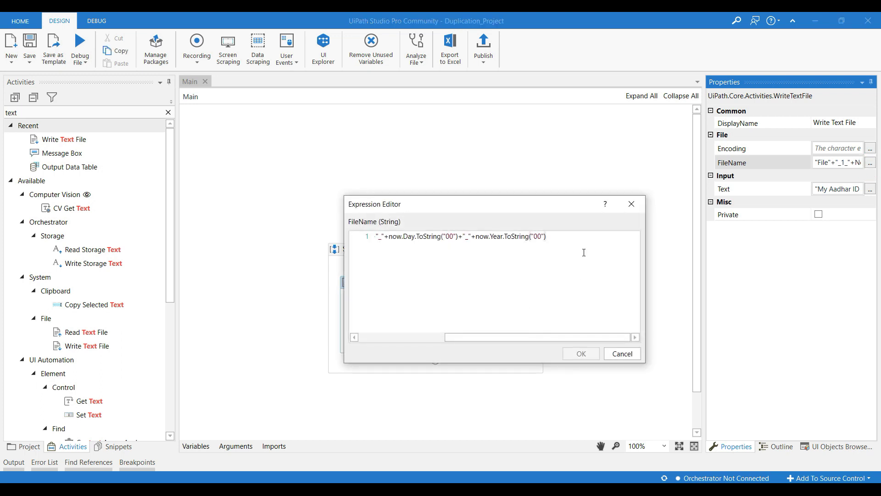
text(+")
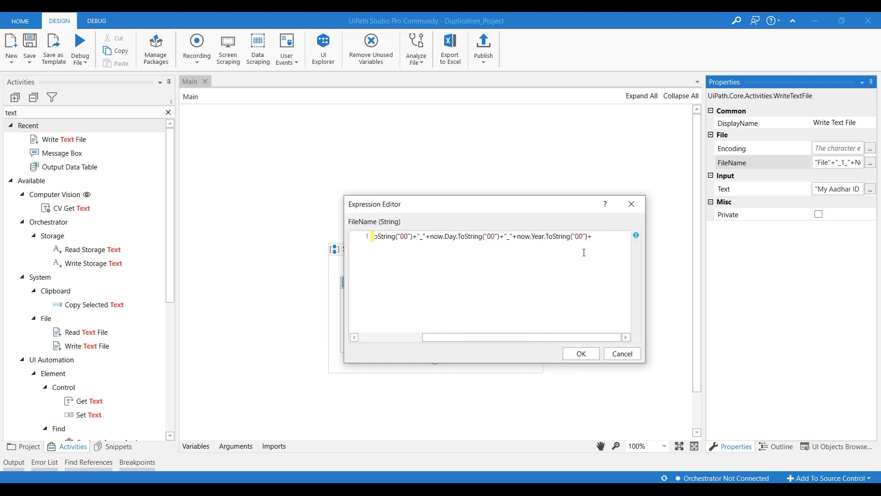
text(.txt)
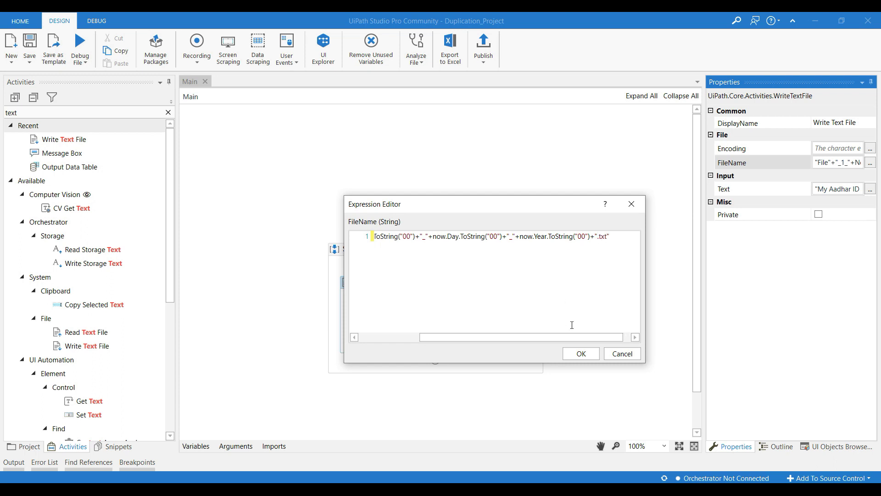
click(584, 354)
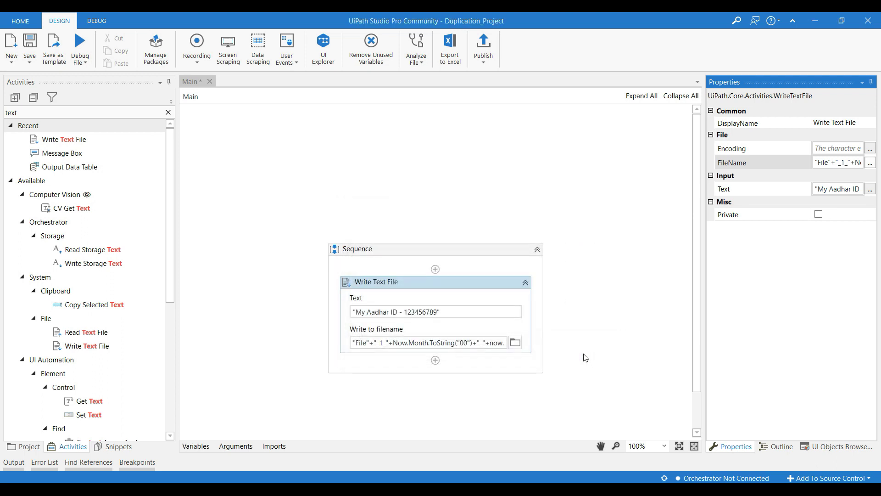
key(ctrl+s)
click(80, 60)
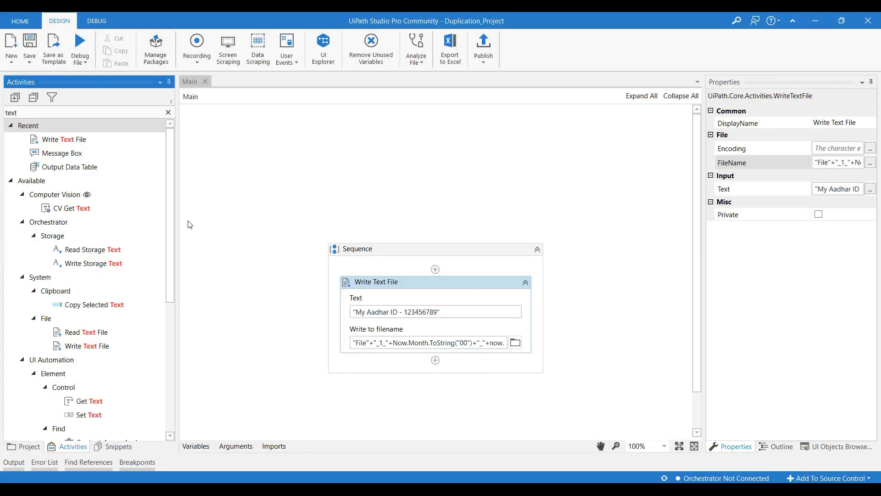
click(27, 447)
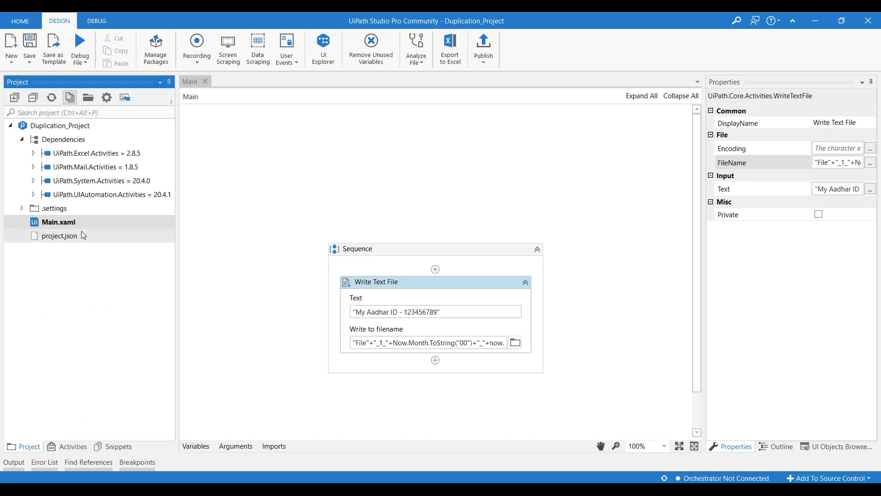
Open File_1_05_30_2020 from the project folder and confirm it shows ID 123456789.
click(86, 99)
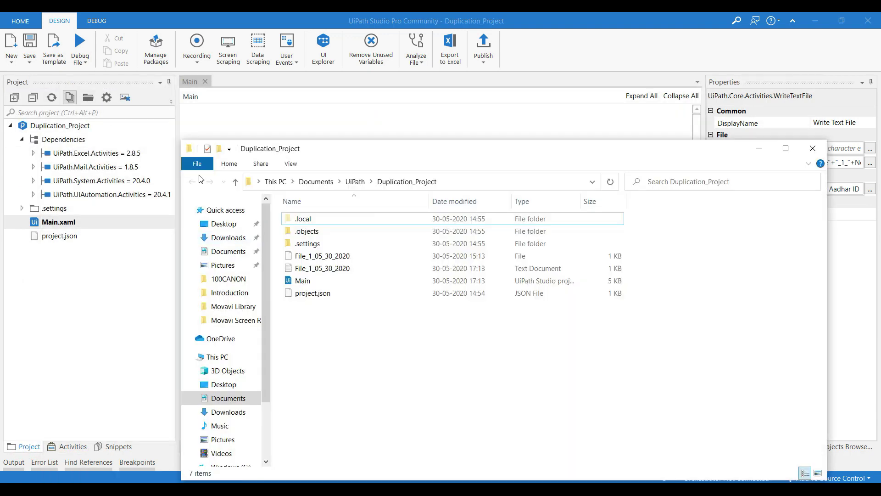
double_click(316, 268)
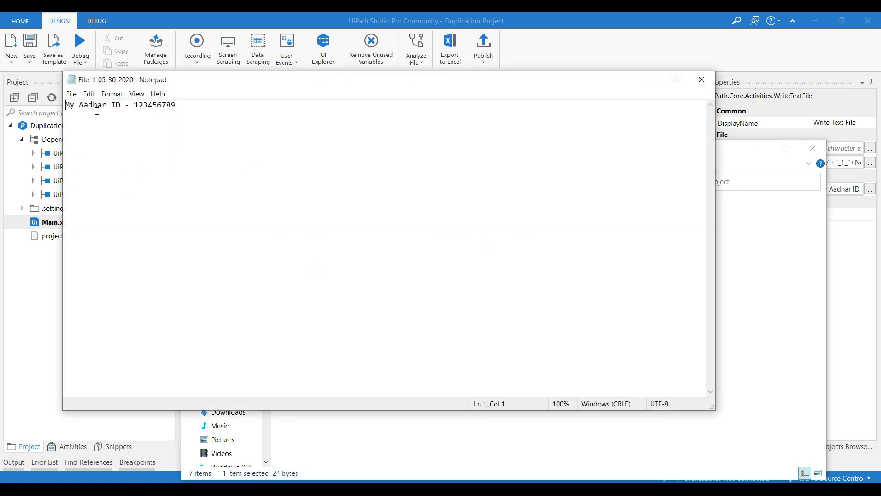
drag(136, 105, 187, 111)
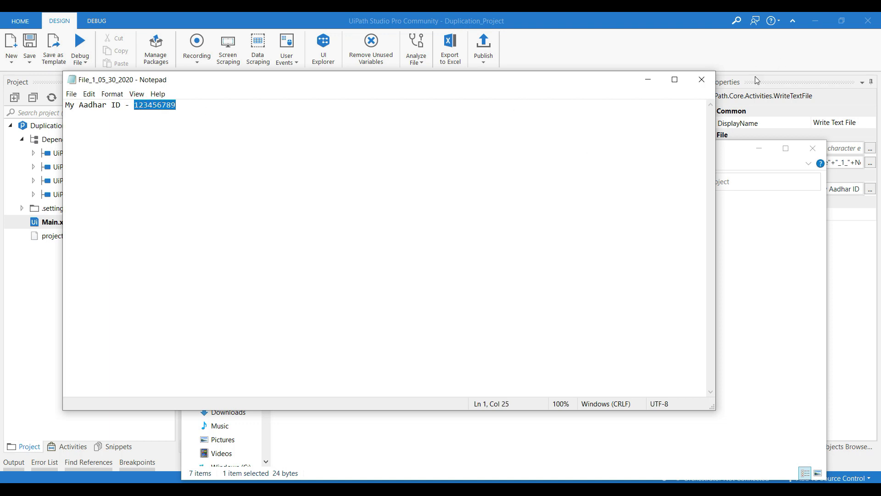
click(699, 85)
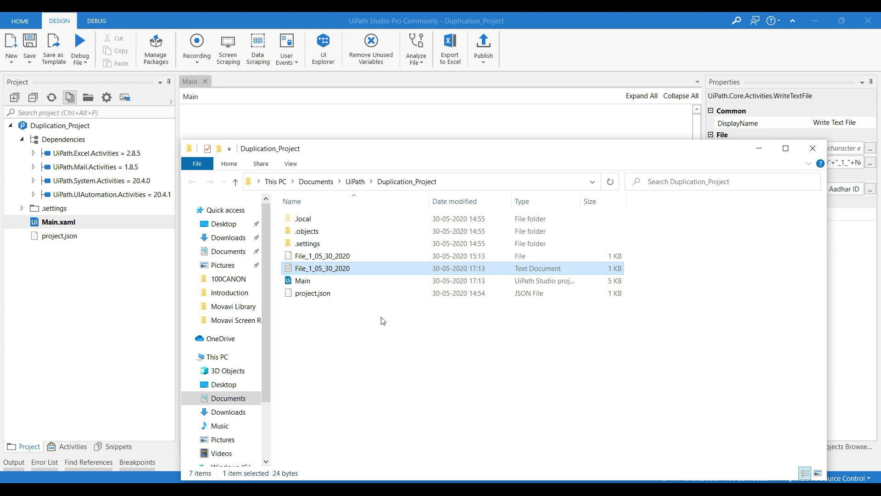
mouse_move(313, 293)
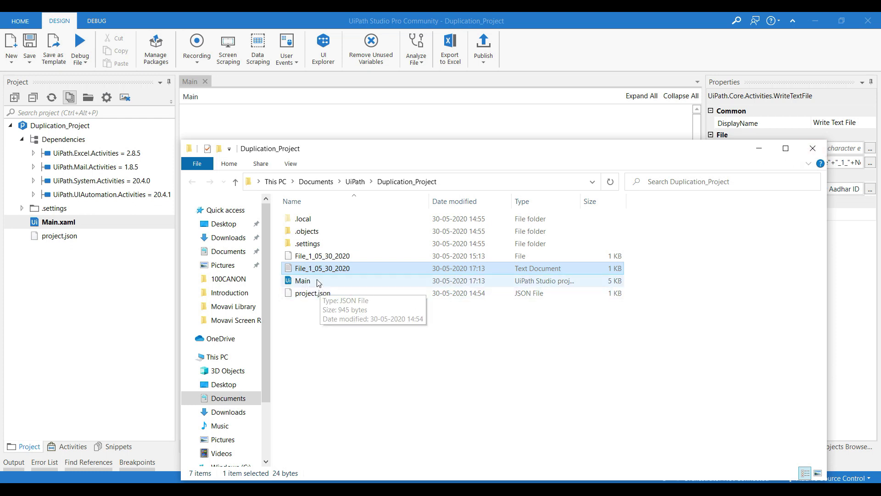
Back in Studio, drag a While activity from Activities below Write Text File.
click(307, 129)
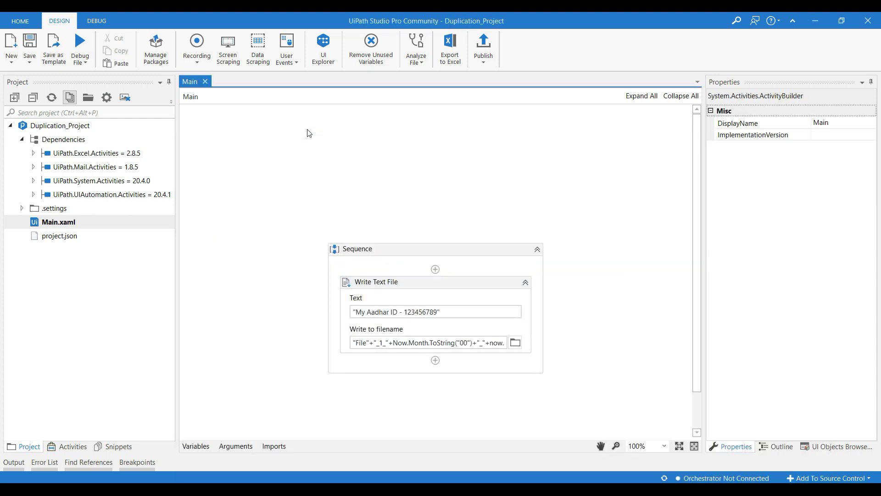
scroll(376, 292, down, 1)
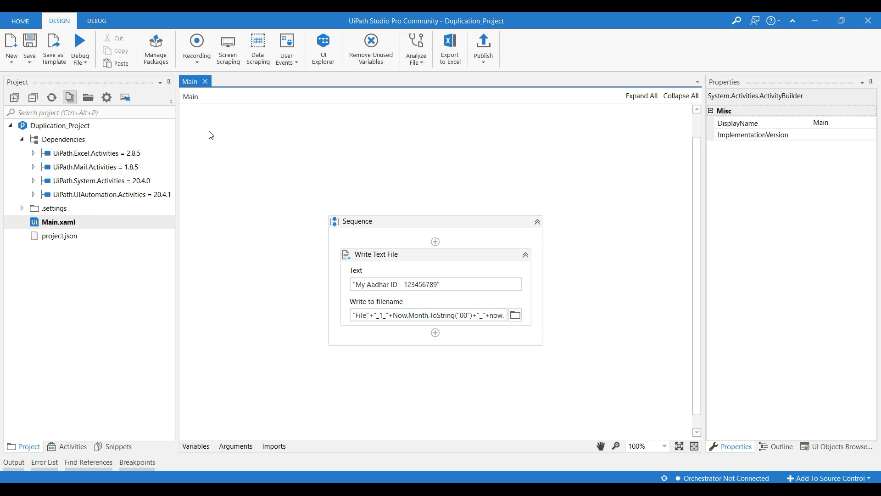
click(70, 446)
click(168, 112)
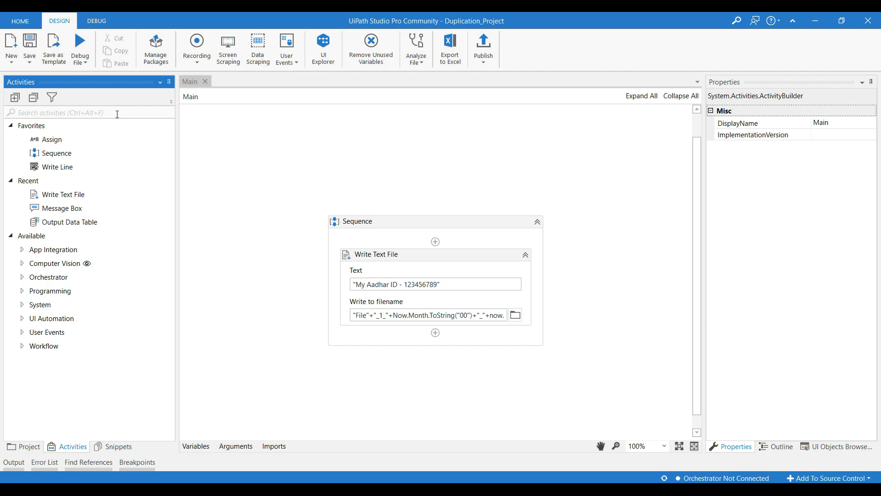
text(while)
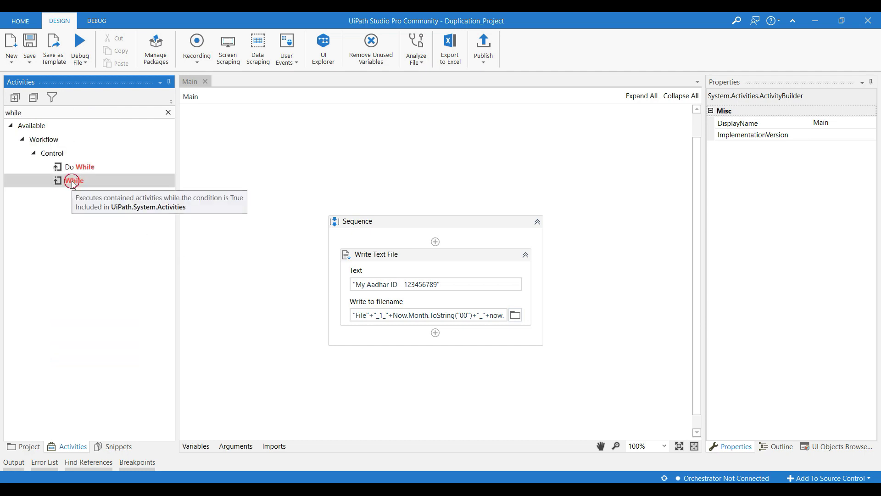
drag(74, 181, 383, 331)
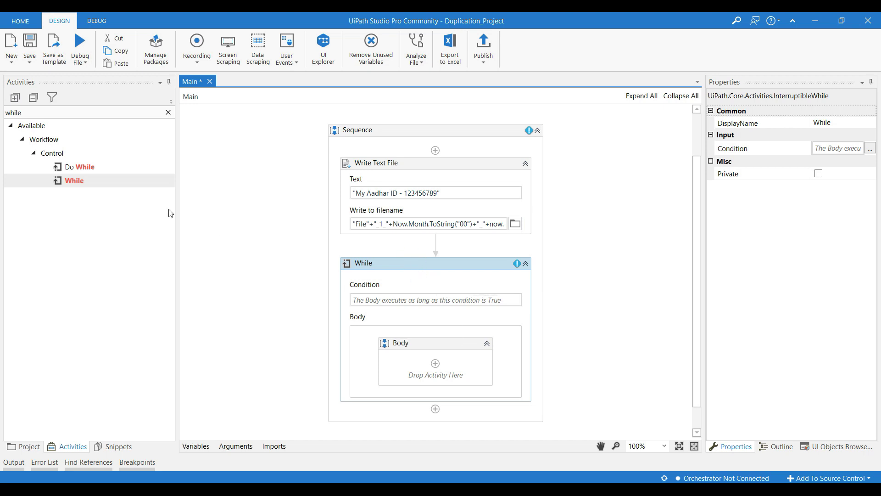
scroll(368, 303, down, 1)
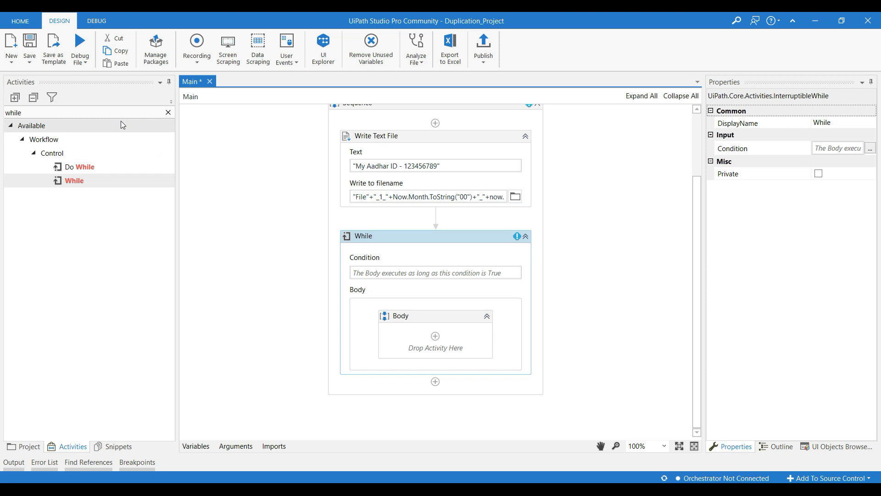
Add a temporary Assign, then delete both the While loop and the Assign.
click(169, 113)
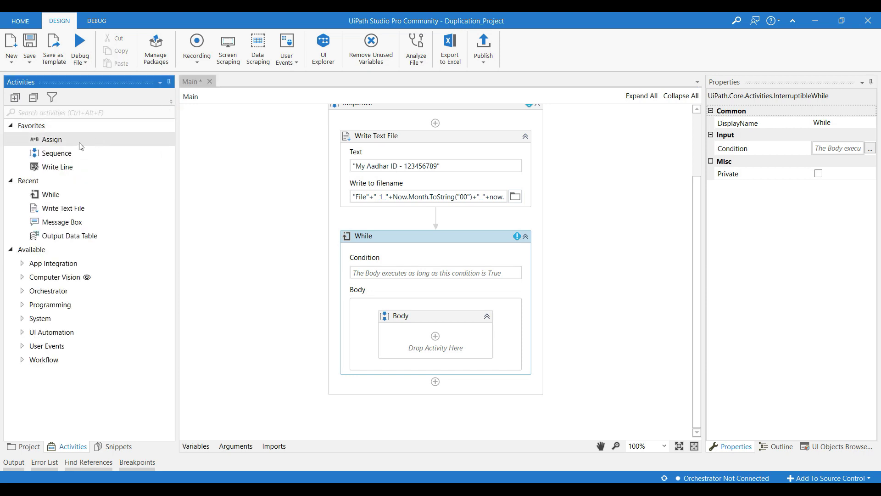
drag(59, 139, 403, 228)
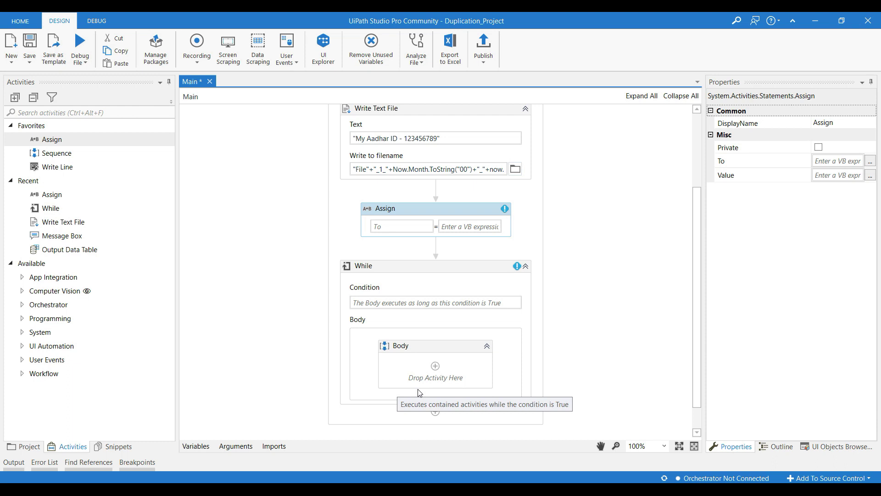
click(410, 267)
key(Delete)
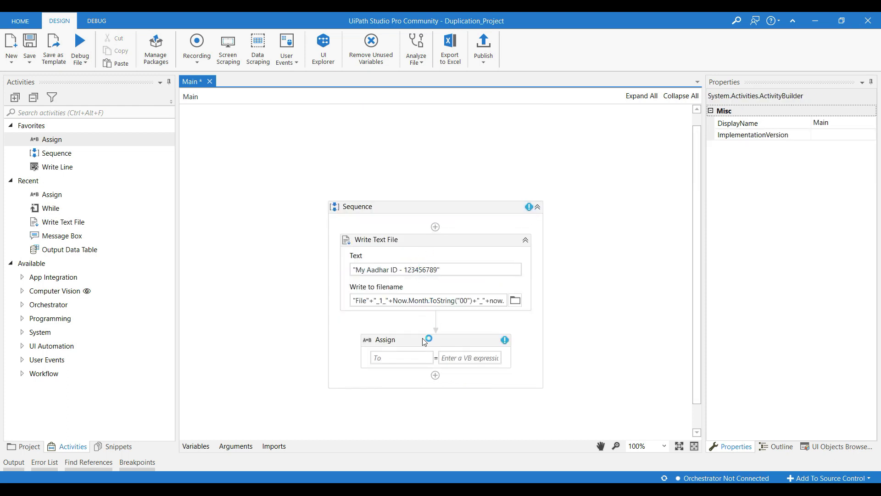
click(422, 338)
key(Delete)
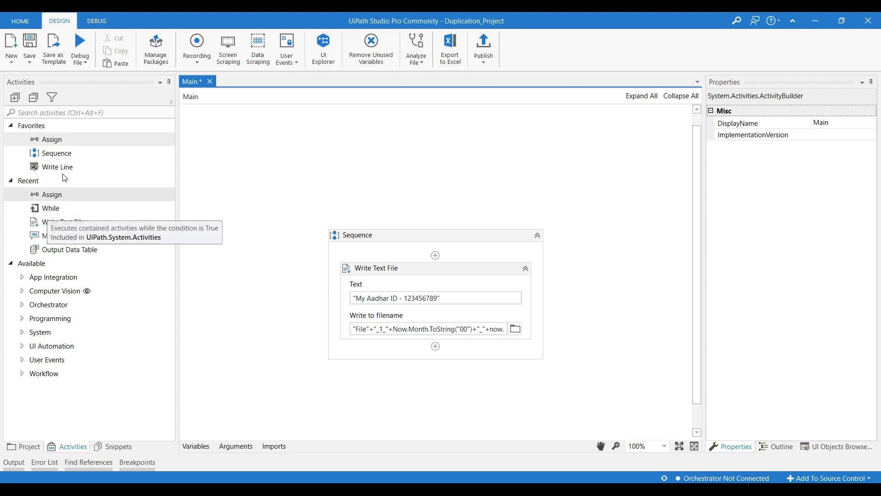
Place a Do While below Write Text File and add Int32 variable counter, default 1.
click(62, 114)
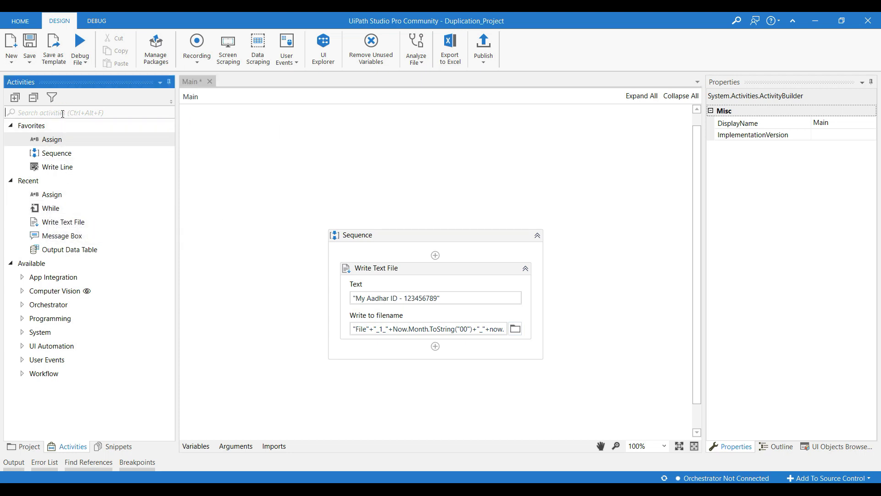
text(do)
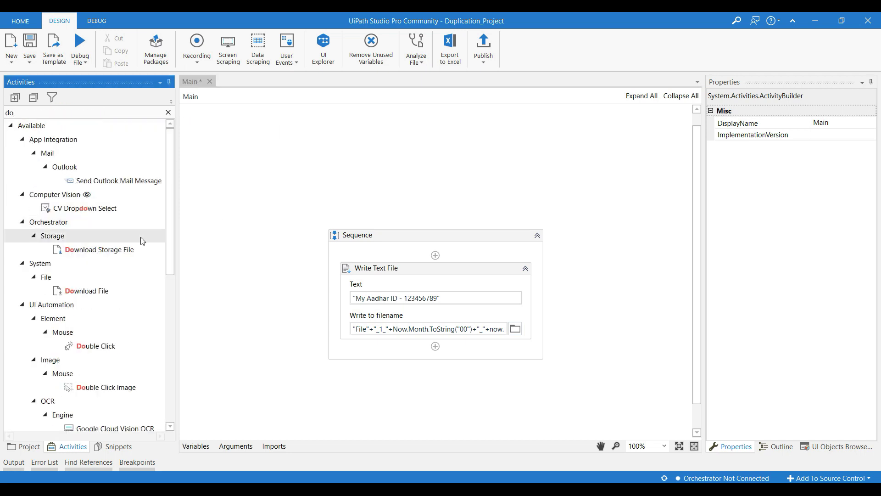
scroll(92, 315, down, 3)
scroll(103, 372, down, 1)
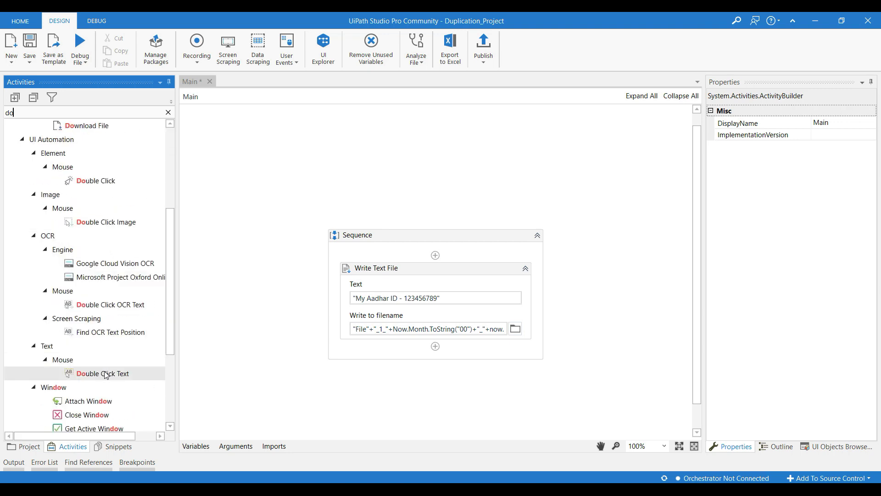
scroll(104, 372, down, 3)
drag(79, 415, 377, 353)
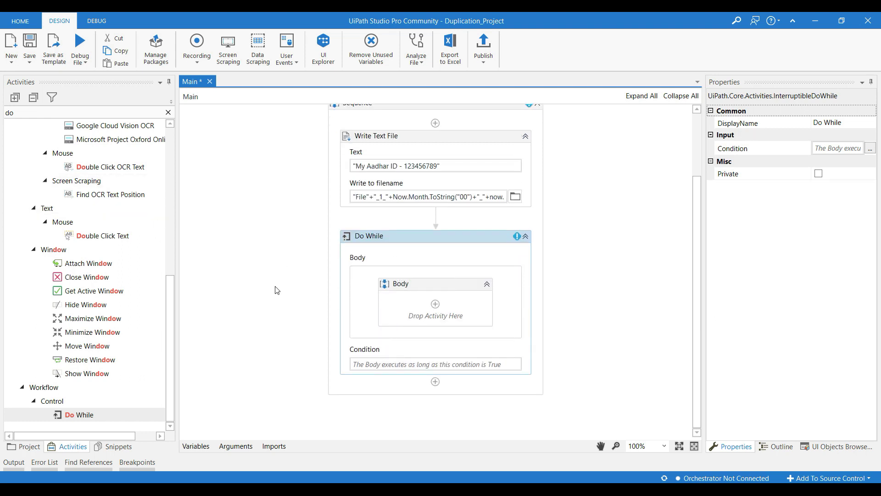
click(195, 446)
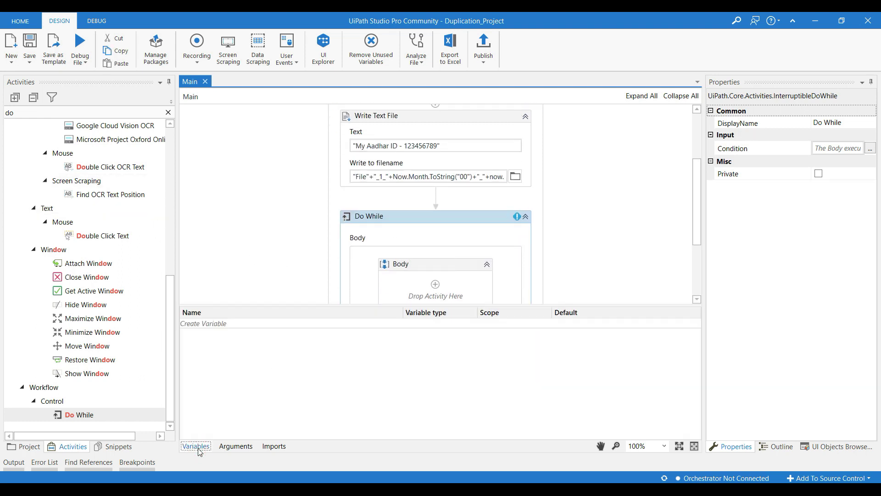
click(197, 325)
text(counter)
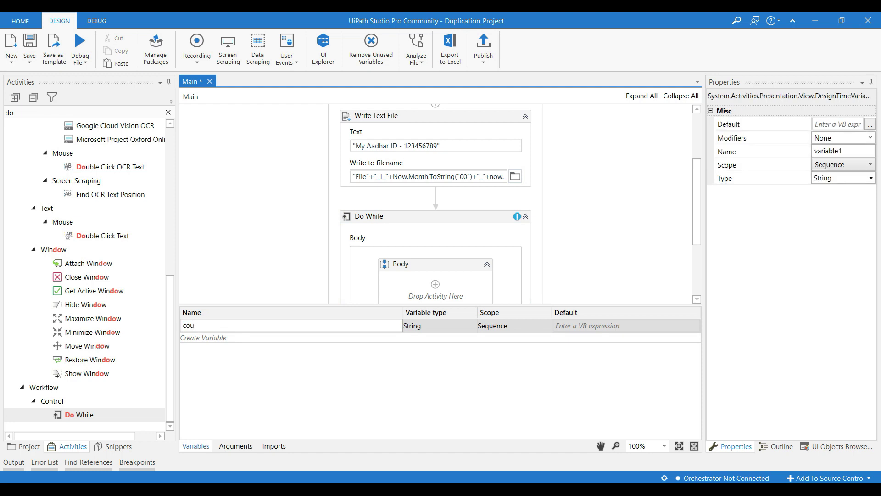
click(433, 326)
click(431, 326)
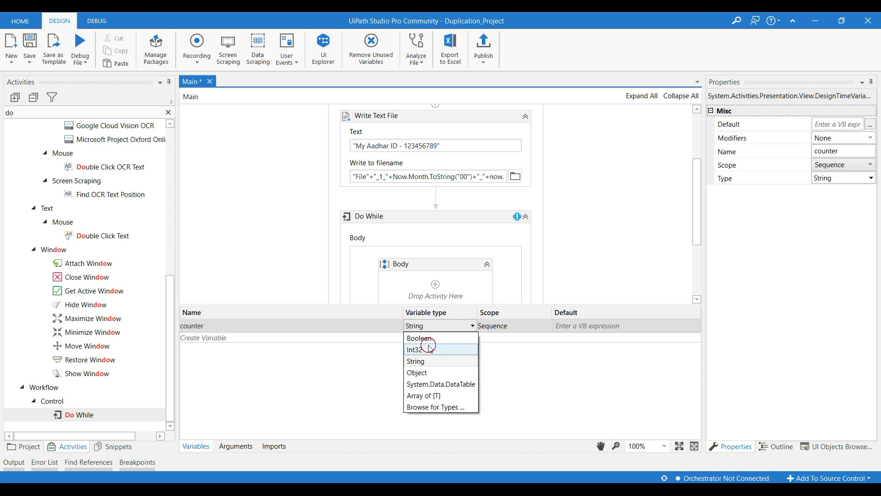
click(428, 350)
click(564, 325)
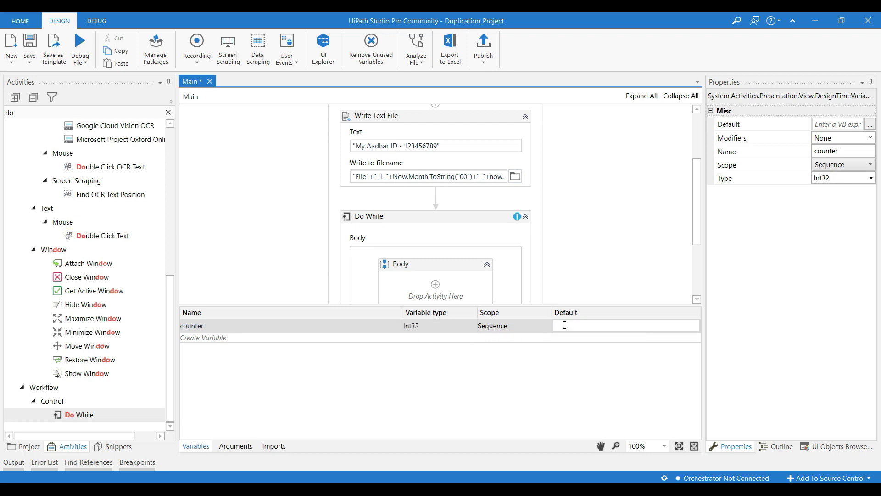
text(1)
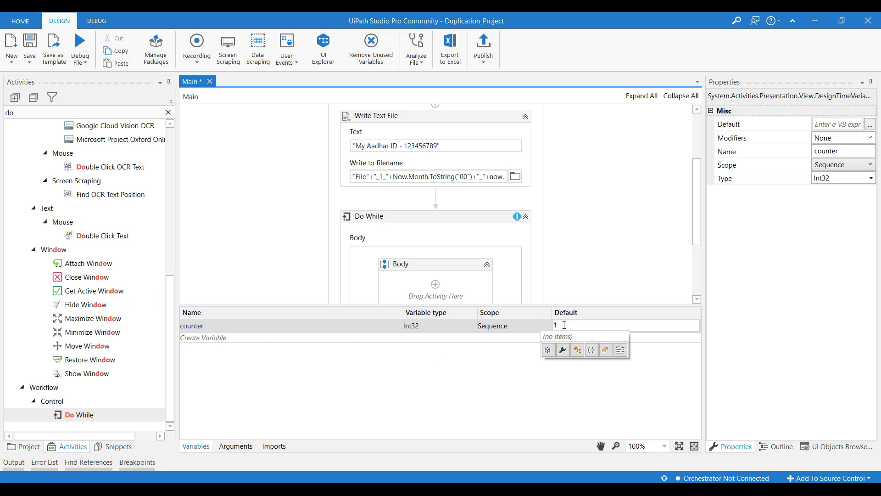
key(ctrl+s)
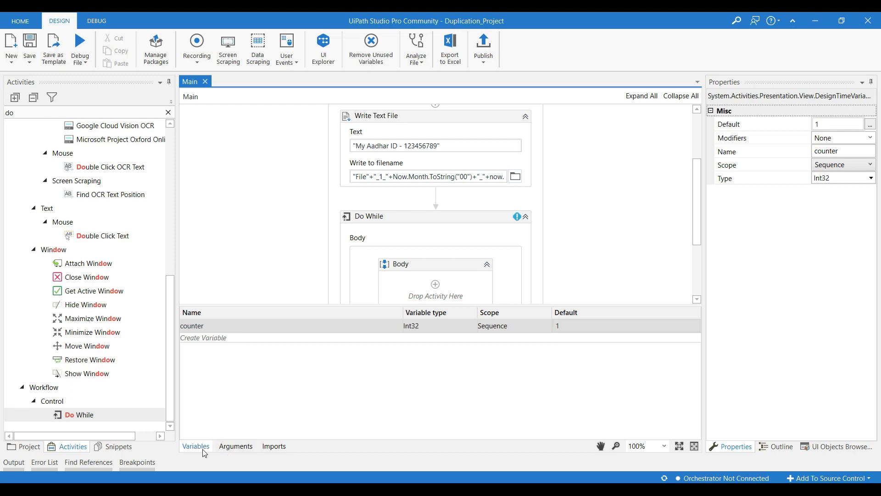
click(203, 447)
Drop an Assign into the Do While body with To counter and Value counter+1.
click(169, 113)
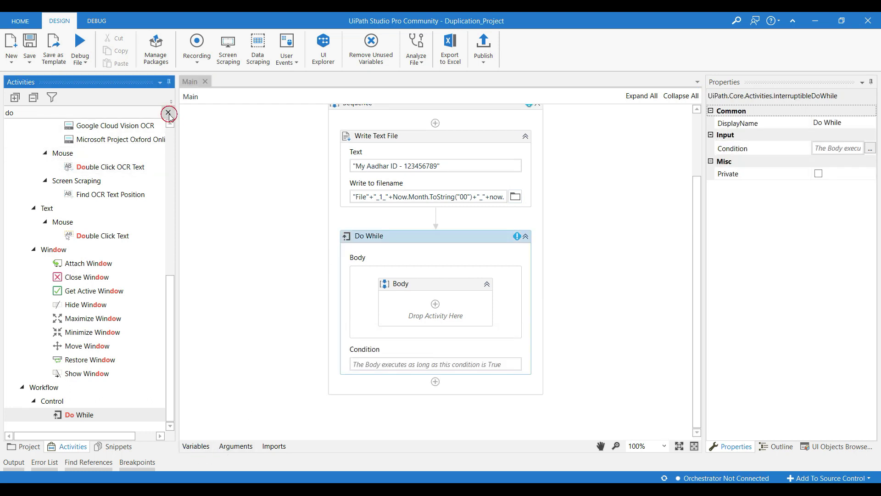
mouse_move(55, 139)
mouse_down()
mouse_move(450, 290)
mouse_move(445, 307)
mouse_up()
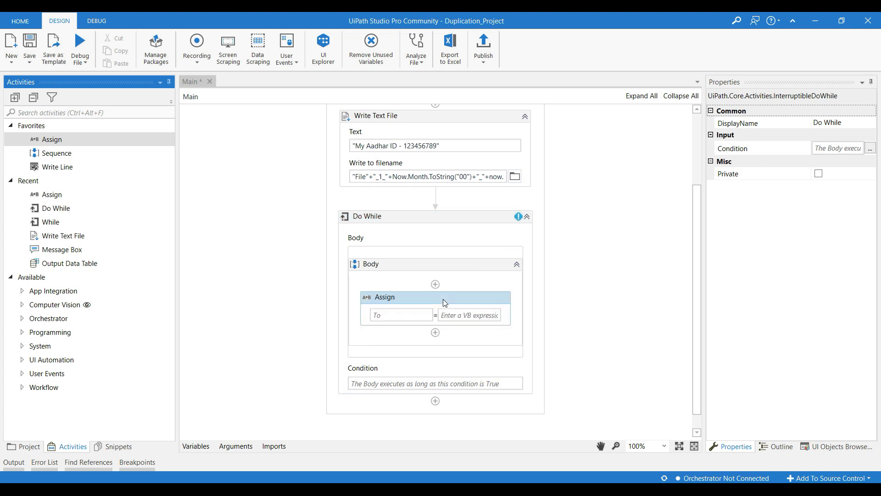
click(383, 315)
text(counter)
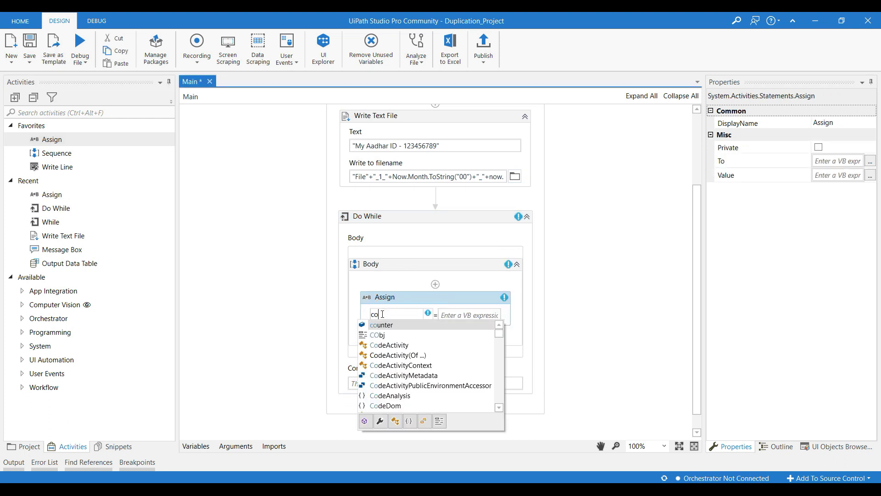
key(Tab)
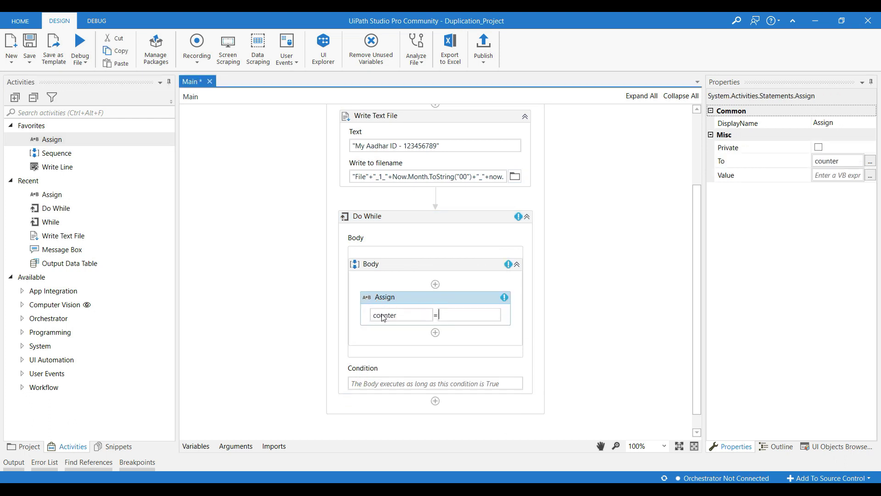
text(counter)
key(BackSpace)
click(426, 298)
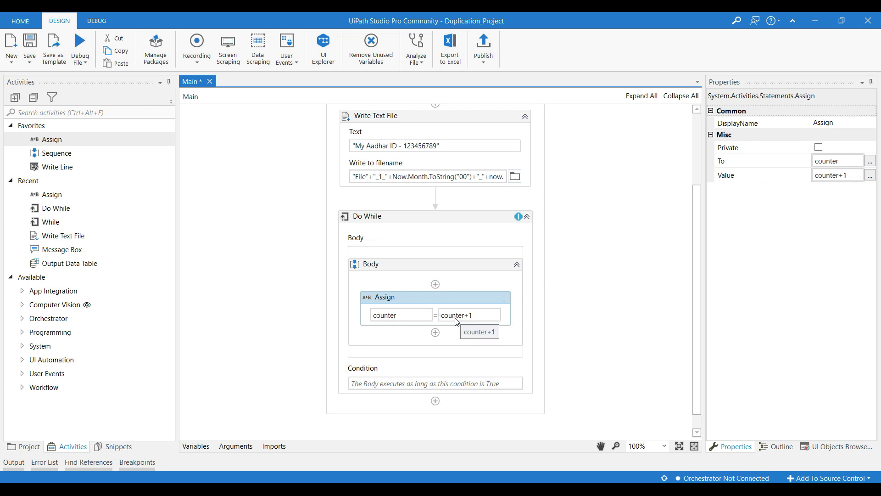
click(196, 447)
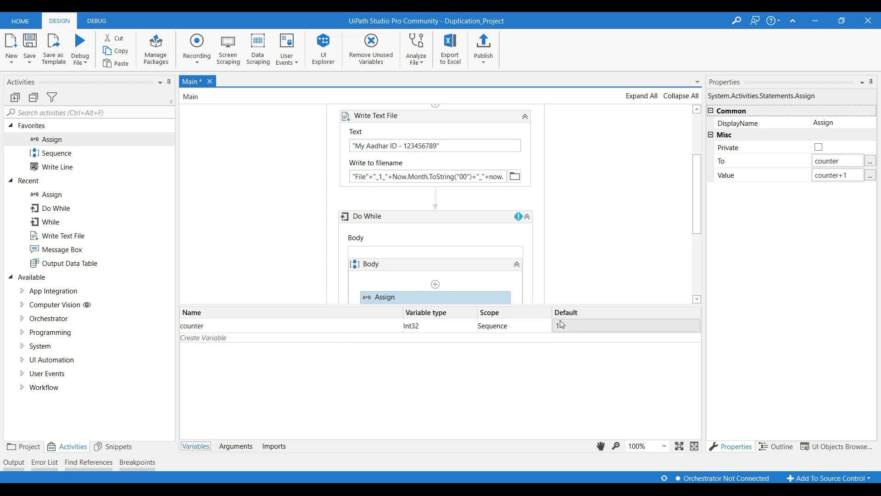
click(195, 446)
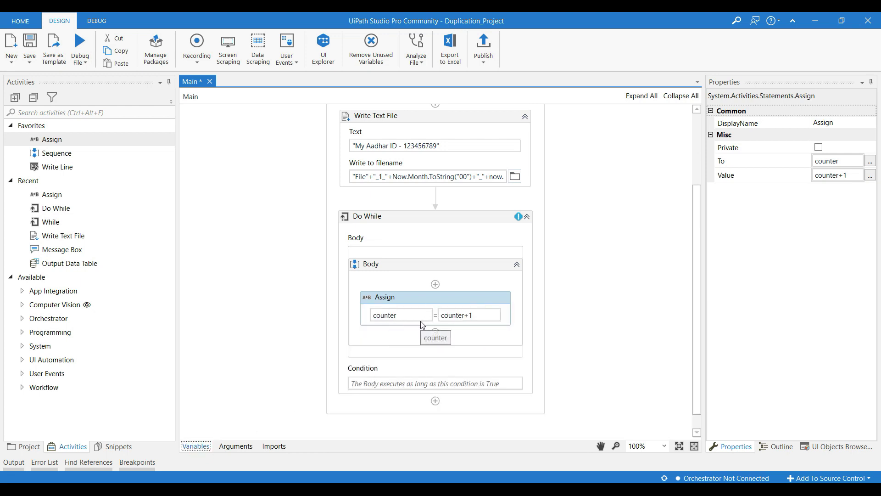
scroll(422, 325, down, 1)
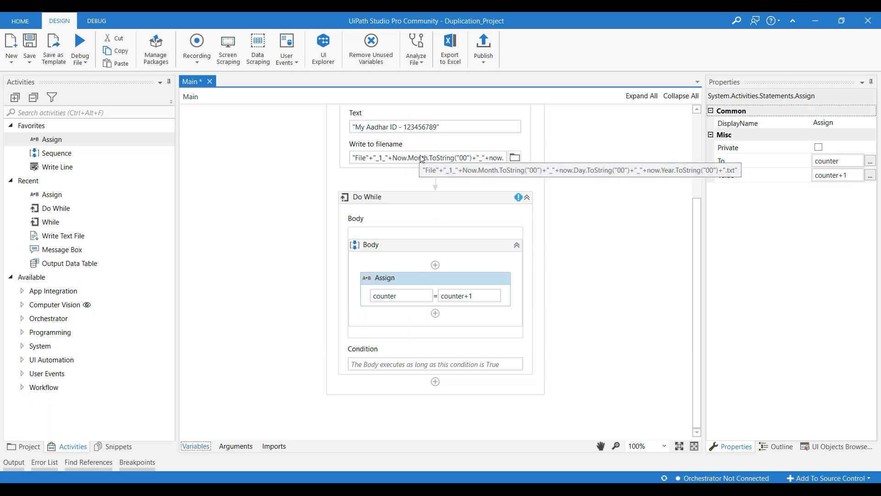
Add a Copy File activity below the Assign, with the dated File_1 filename expression as source.
click(61, 113)
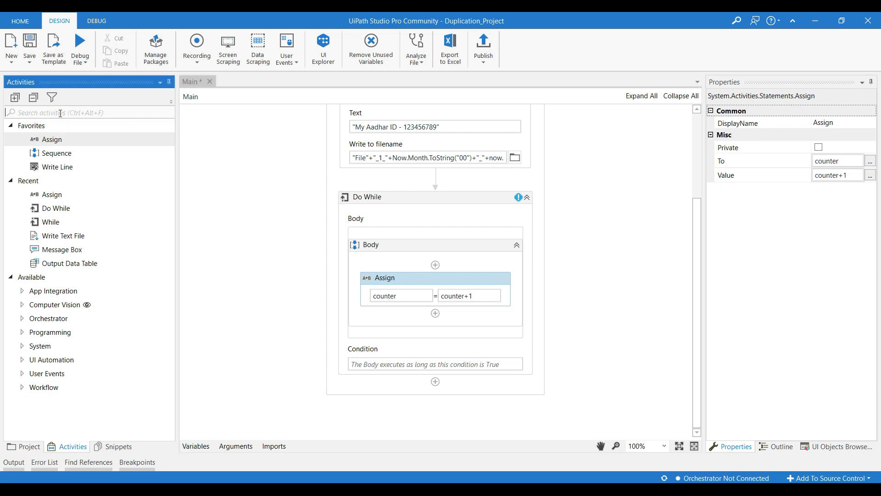
text(copy)
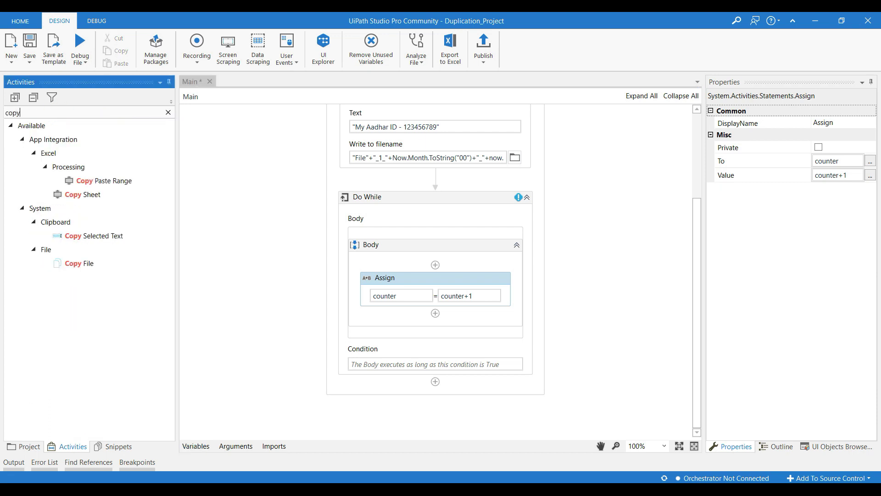
drag(78, 264, 394, 317)
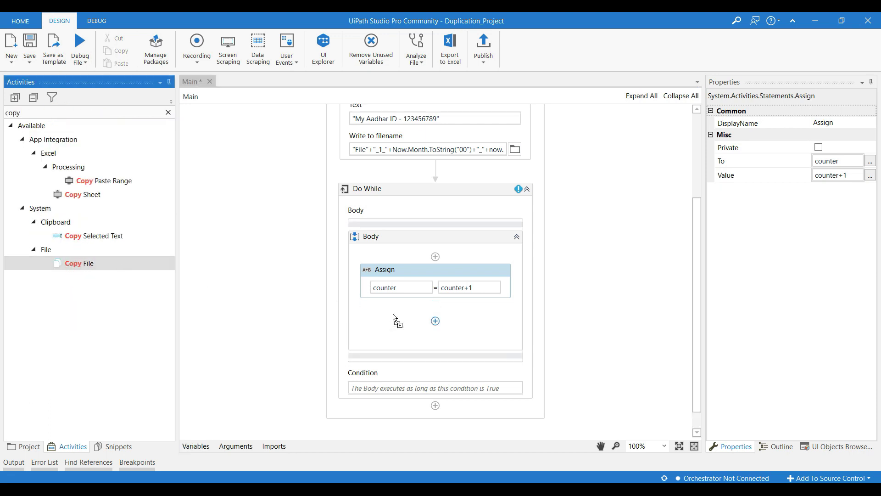
scroll(395, 306, down, 2)
scroll(384, 288, up, 1)
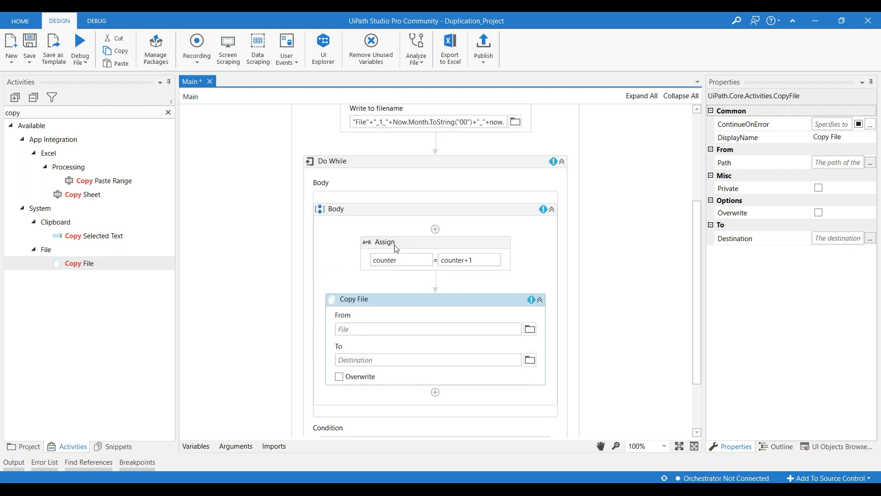
scroll(397, 234, up, 3)
click(393, 202)
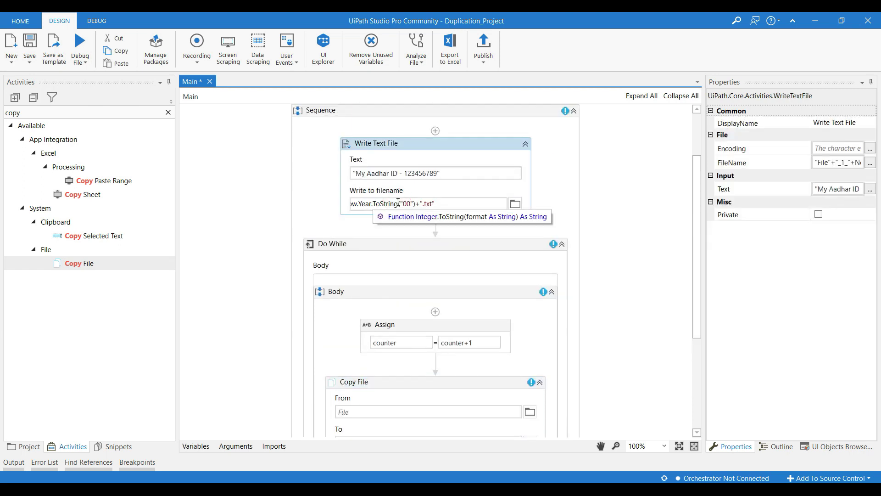
key(ctrl+a)
click(365, 411)
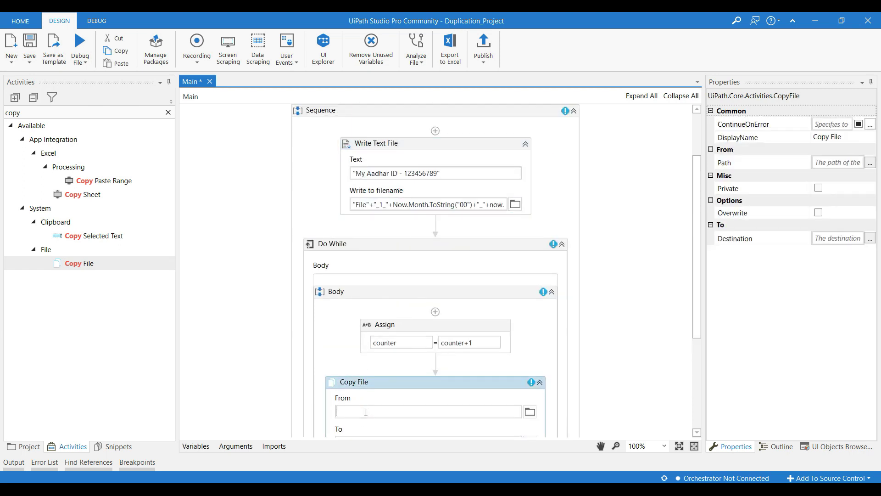
key(ctrl+v)
scroll(388, 380, down, 1)
scroll(365, 358, down, 1)
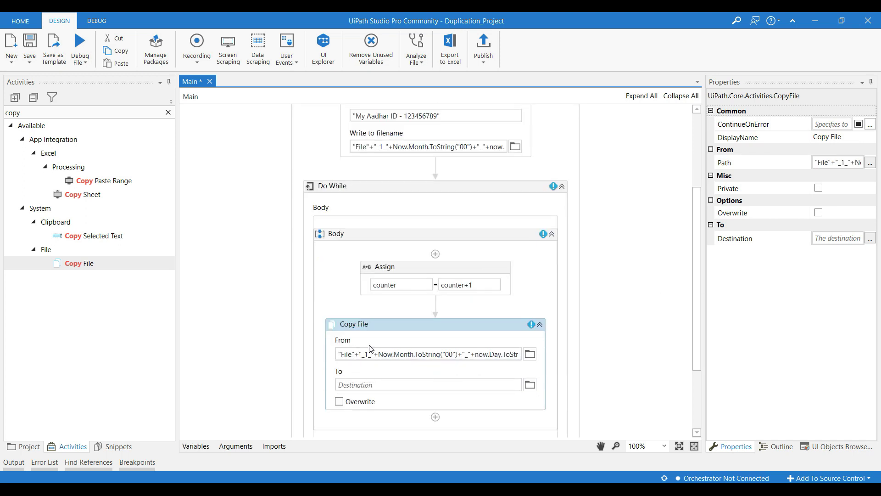
Paste the same dated filename expression as the Copy File destination and open it in the editor.
click(370, 385)
key(ctrl+v)
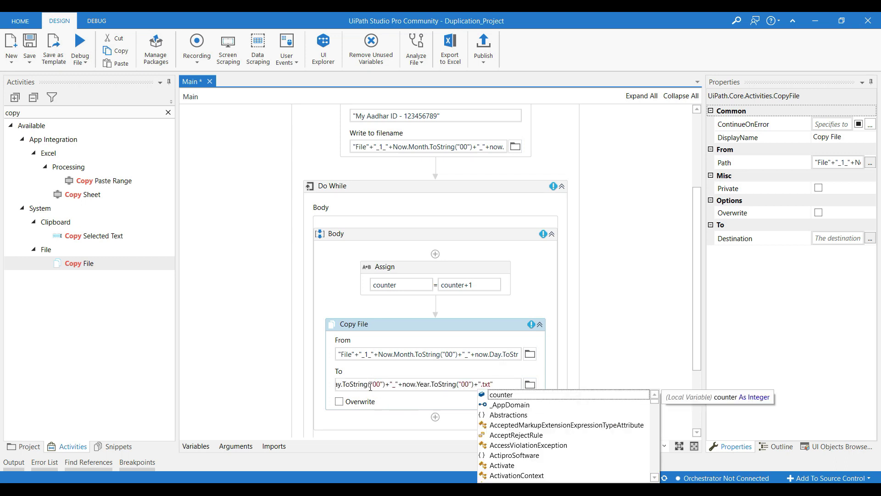
click(394, 338)
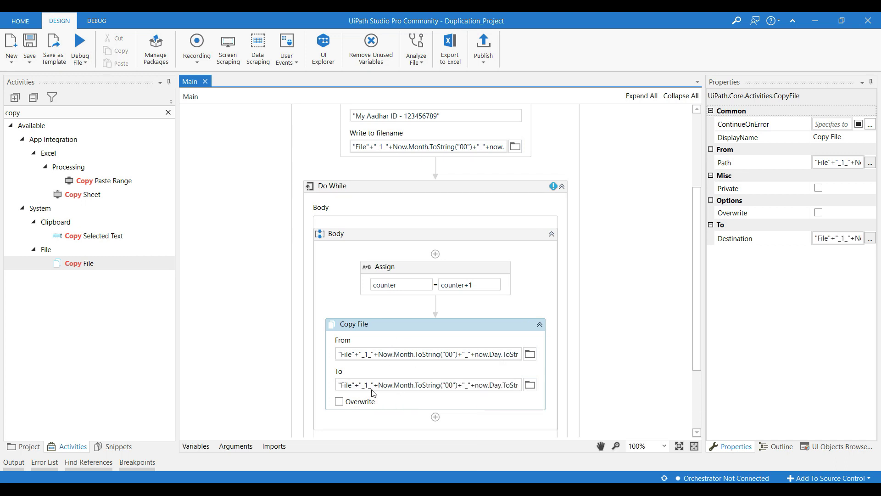
click(428, 324)
click(870, 239)
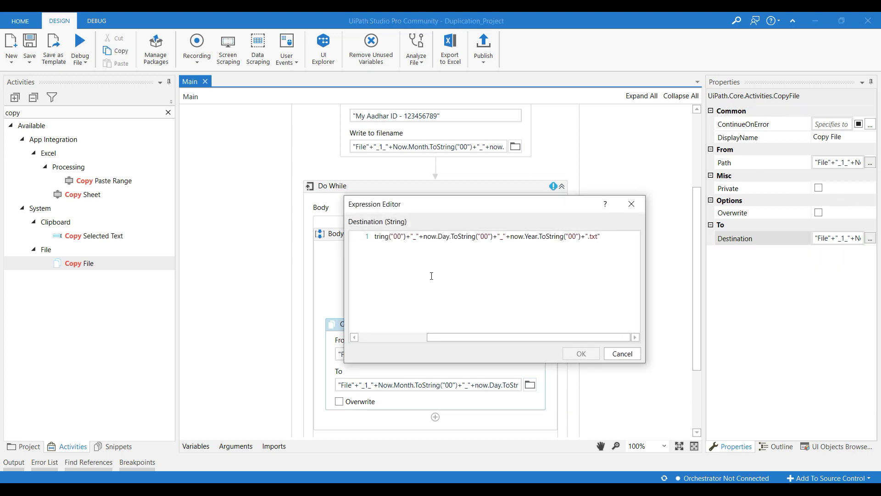
drag(461, 337, 392, 337)
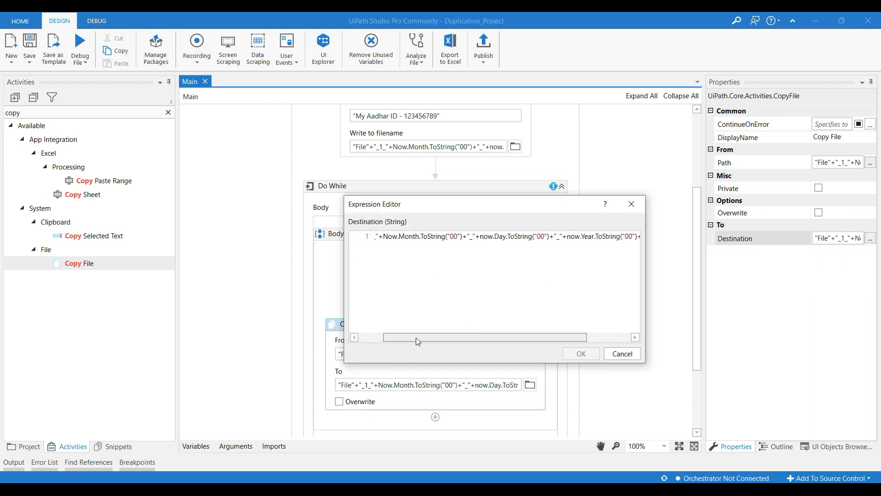
Replace the fixed 1 after File_ with "+counter.ToString+" in the destination expression.
click(405, 236)
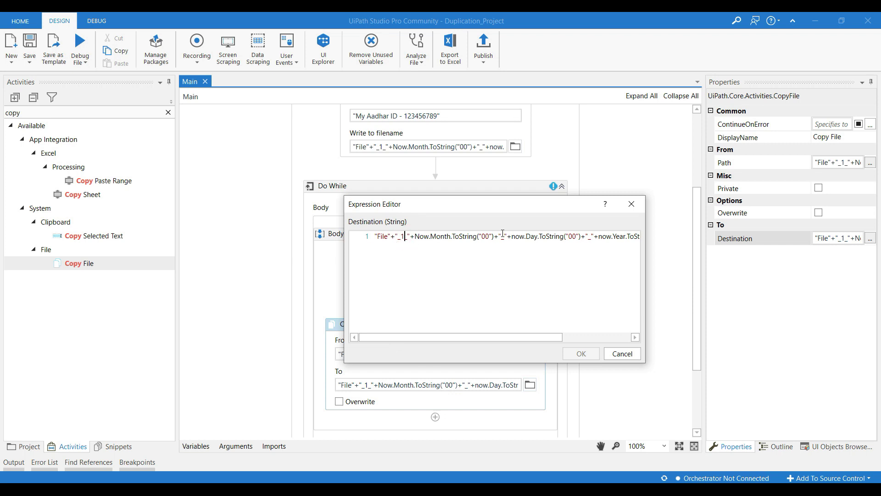
key(BackSpace)
text(")
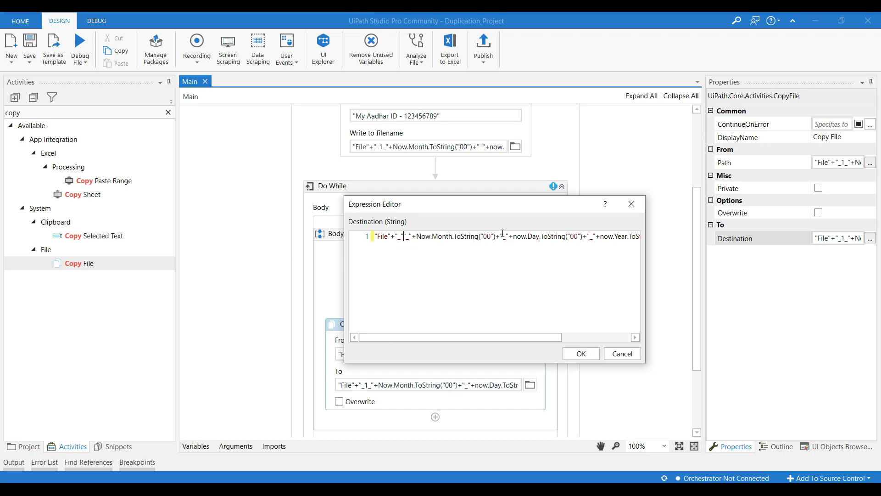
text(+")
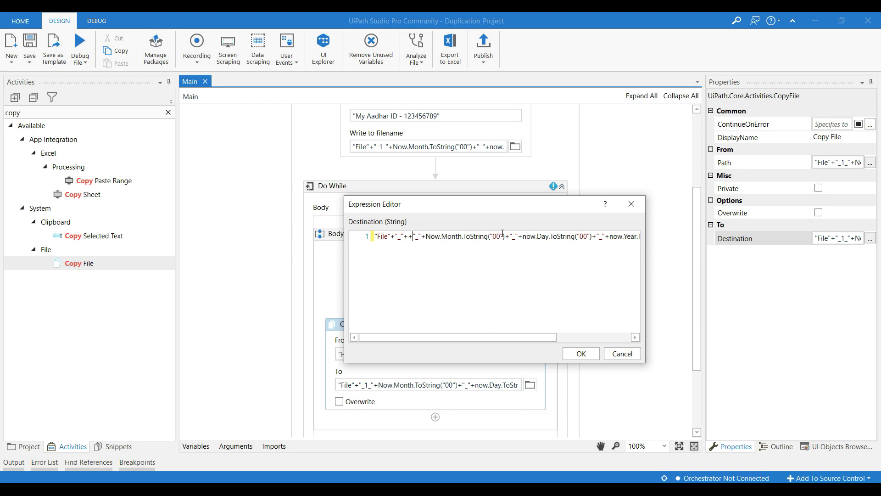
key(BackSpace)
text(counter)
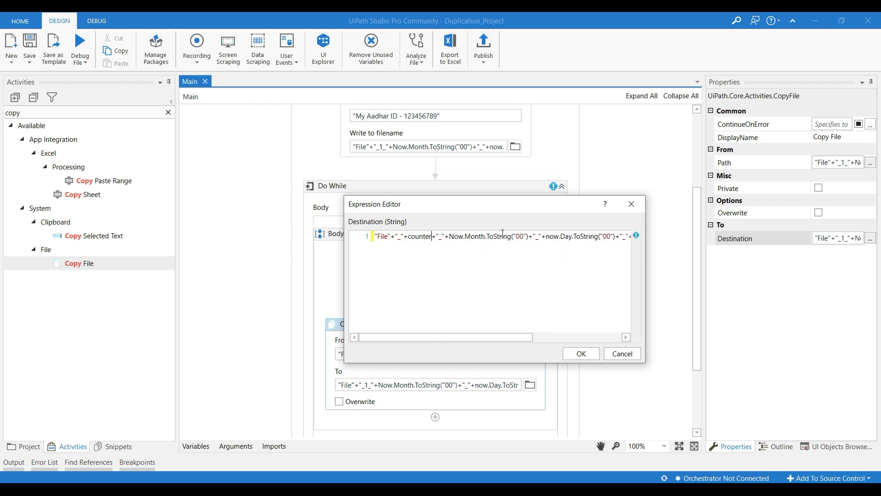
text(.to)
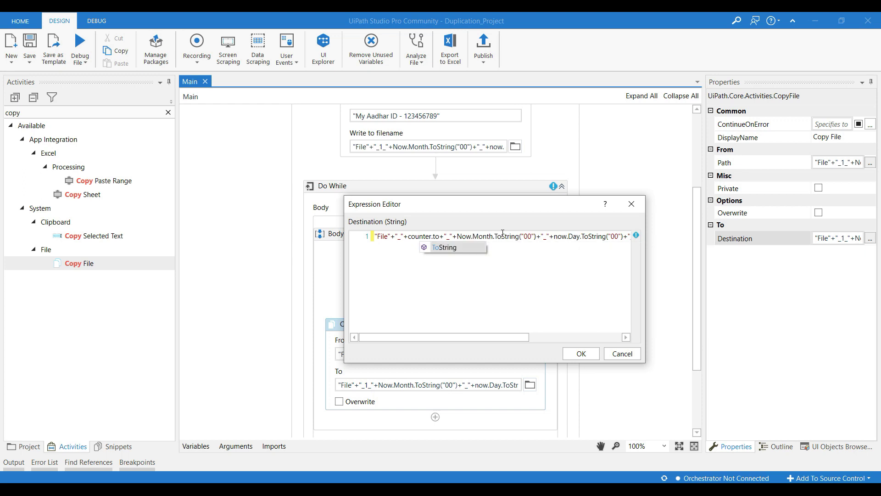
key(Tab)
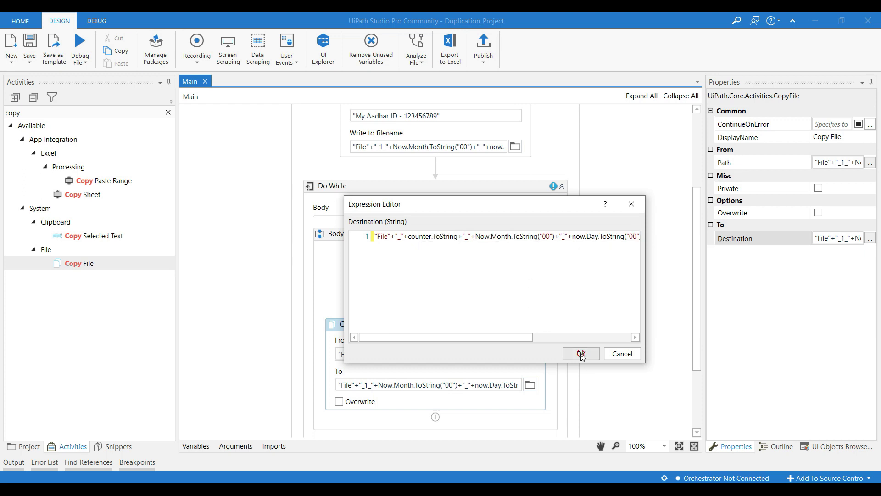
click(581, 355)
scroll(432, 314, down, 1)
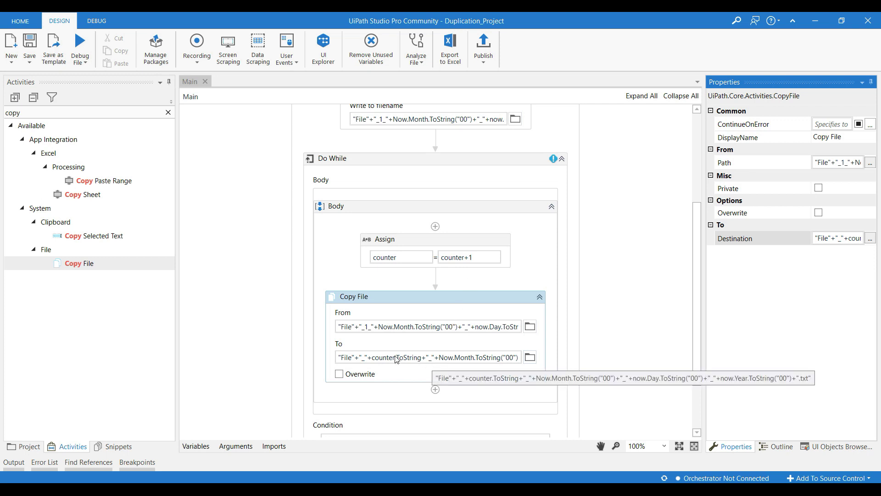
scroll(374, 409, down, 2)
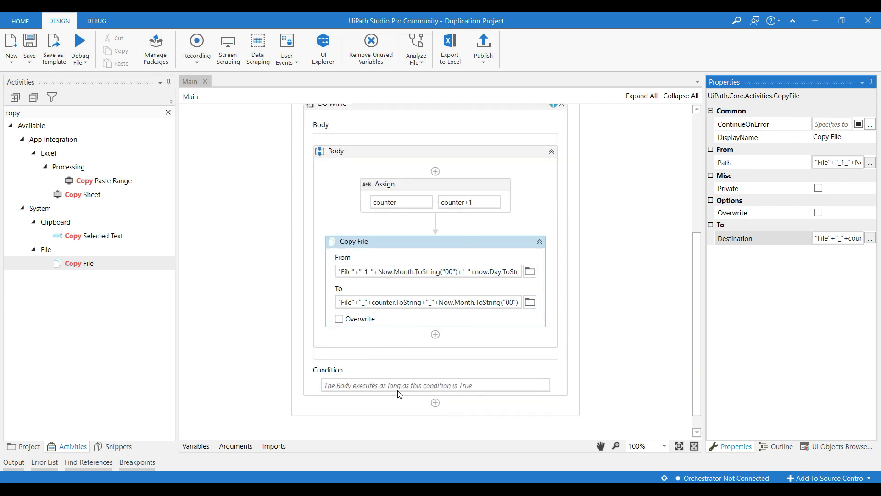
Enter counter<5 as the Do While loop's Condition.
click(365, 384)
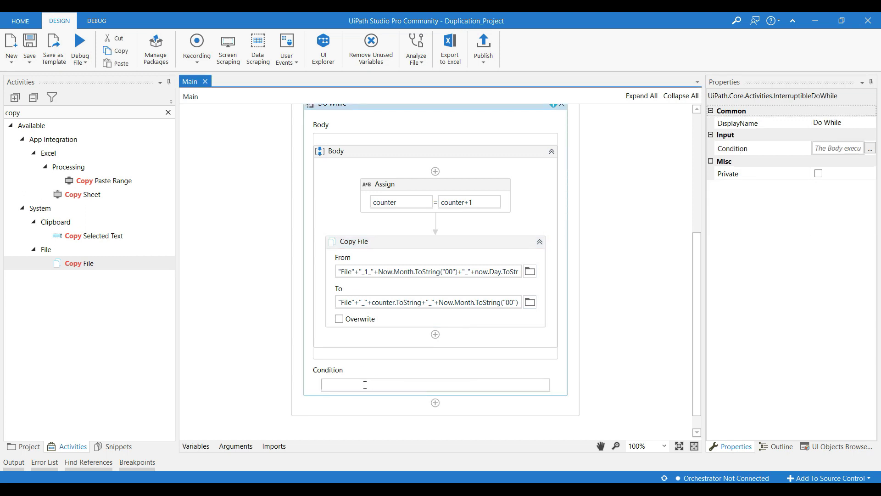
text(cou)
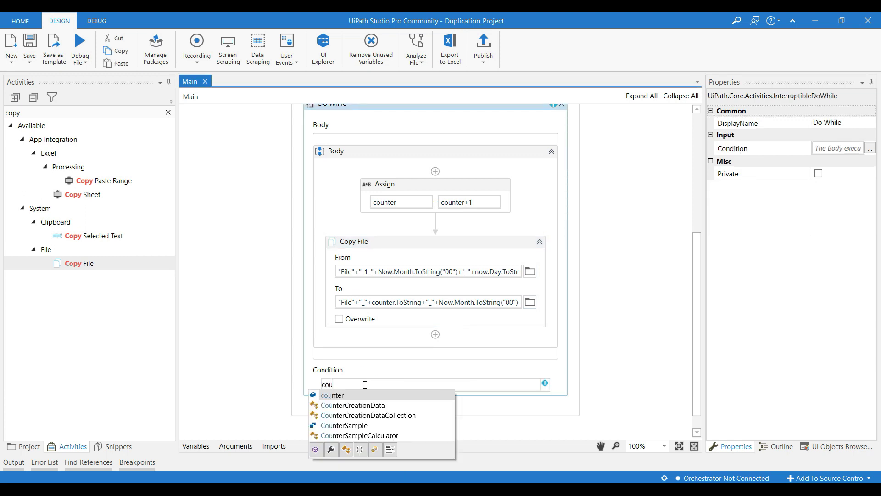
key(Tab)
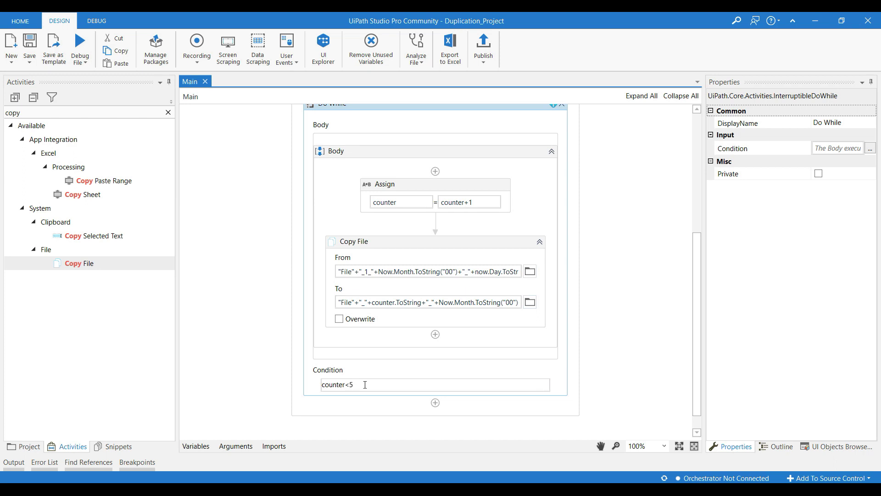
click(427, 387)
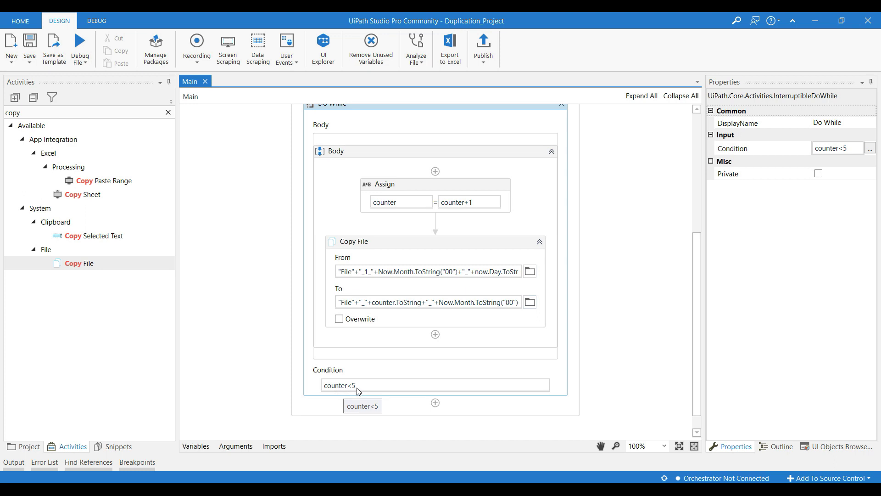
scroll(418, 354, up, 1)
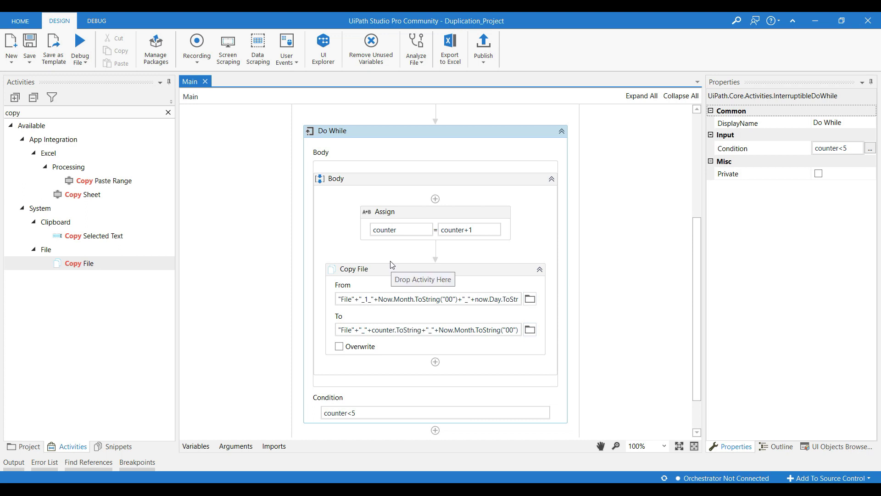
click(27, 446)
Delete the two File_1_05_30_2020 files from the Duplication_Project folder.
click(87, 97)
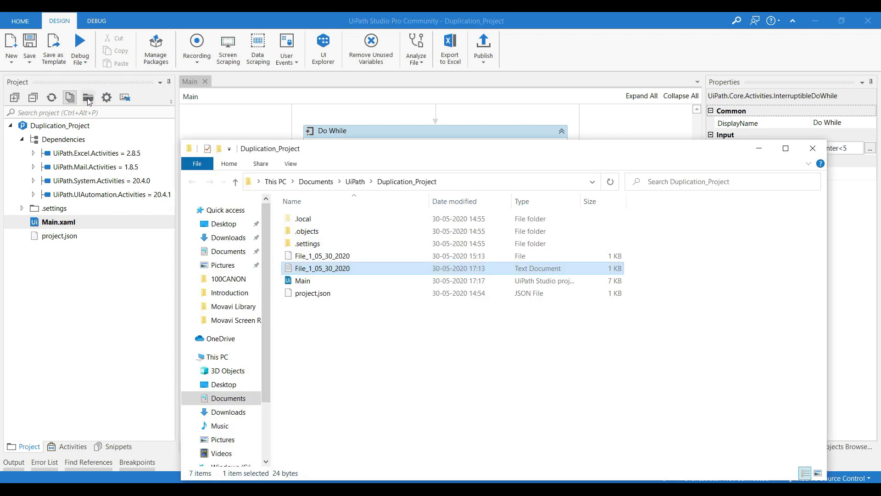
click(334, 256)
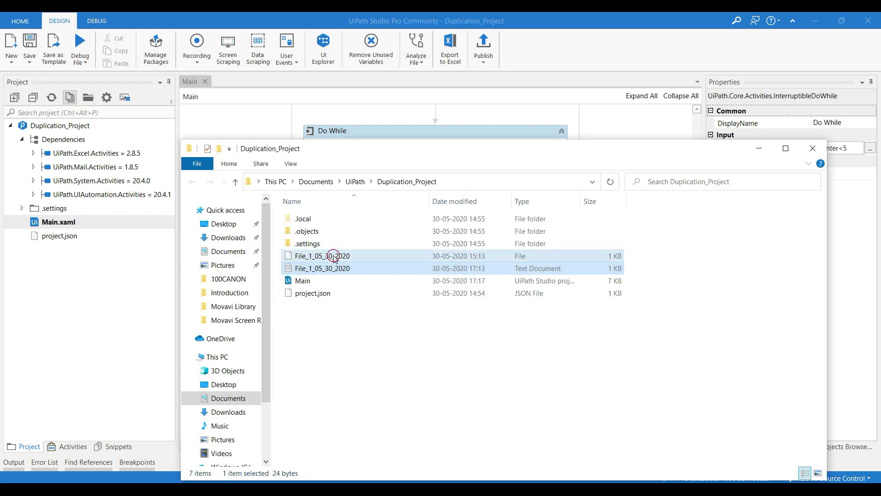
key(Delete)
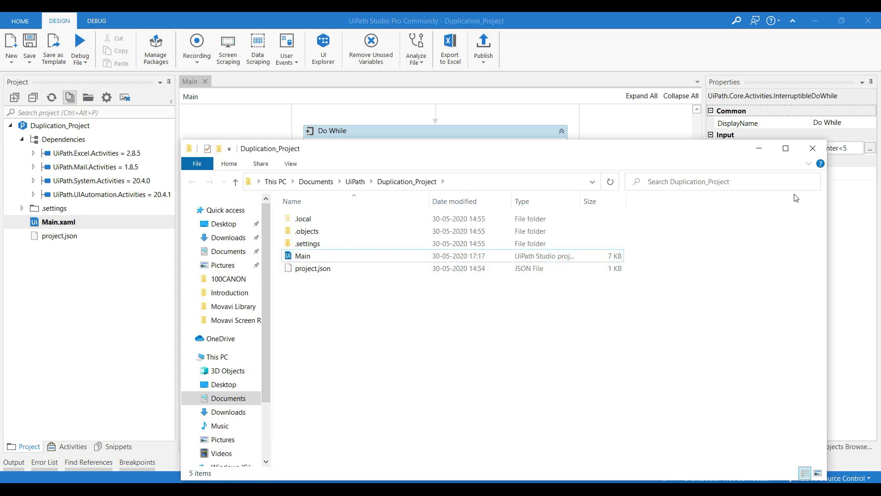
click(758, 148)
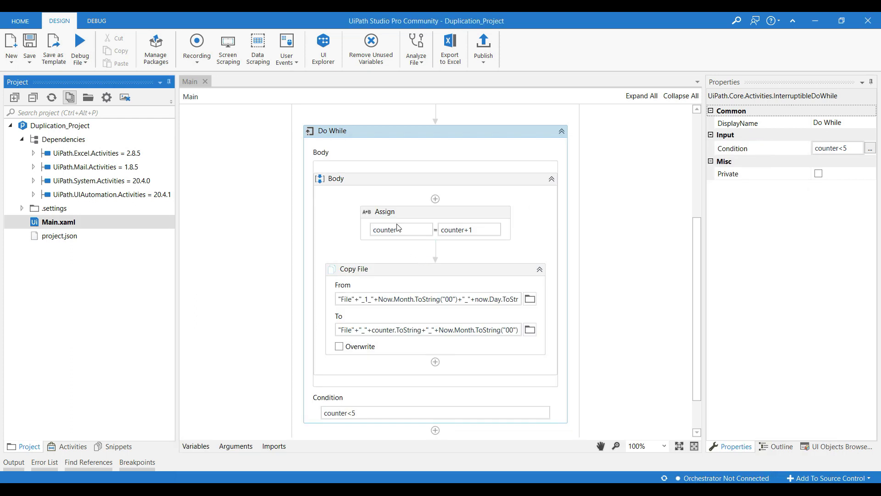
Run the workflow file and check Duplication_Project for File_1 through File_5 text documents.
click(78, 66)
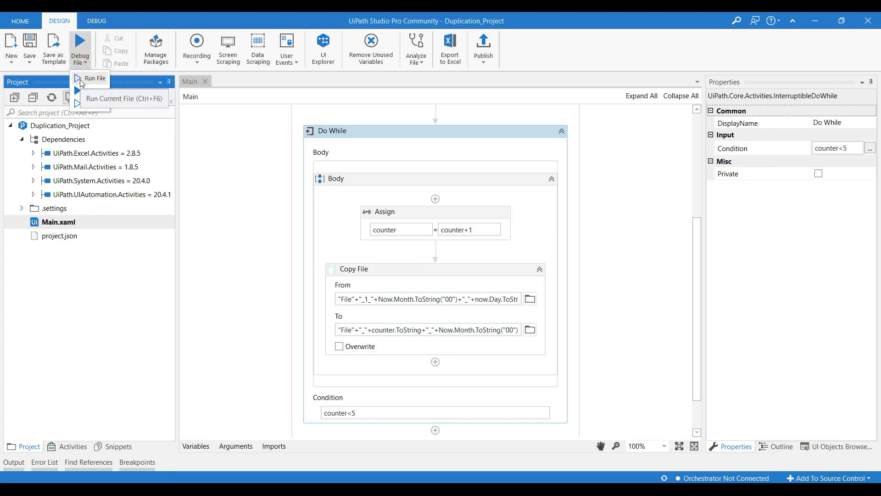
click(80, 81)
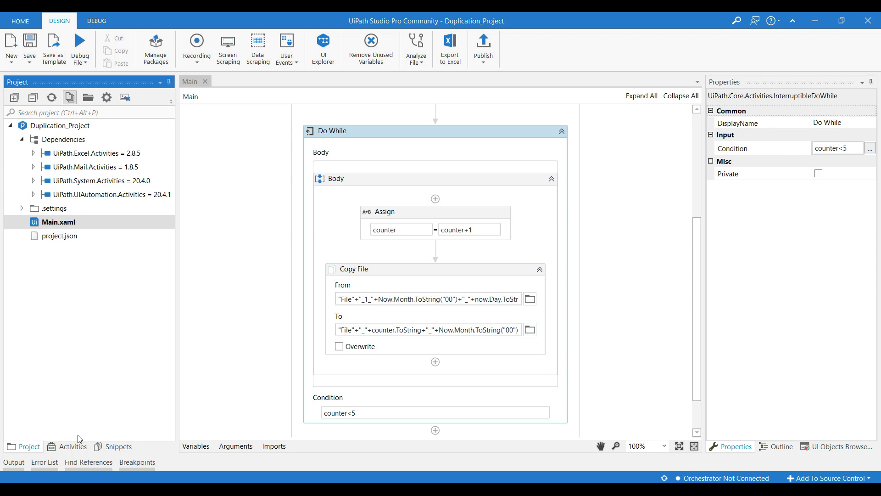
click(88, 99)
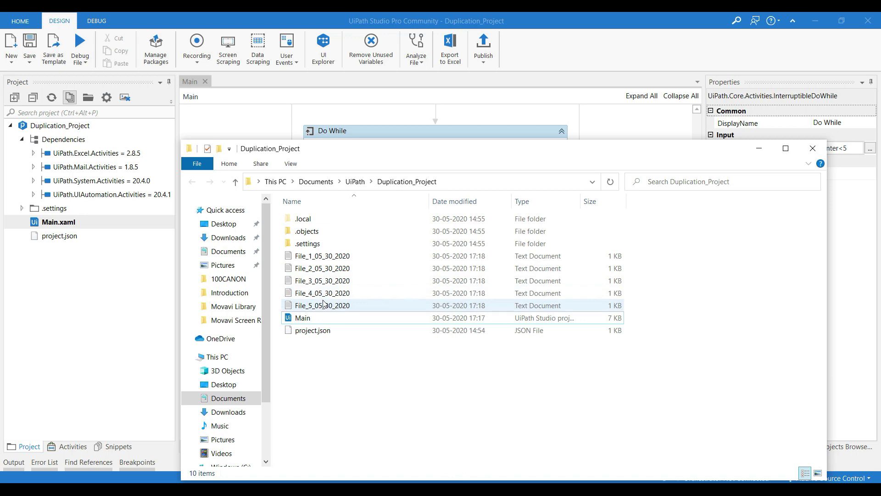
Check that File_1, File_2 and File_5 each read 'My Aadhar ID - 123456789'.
double_click(328, 255)
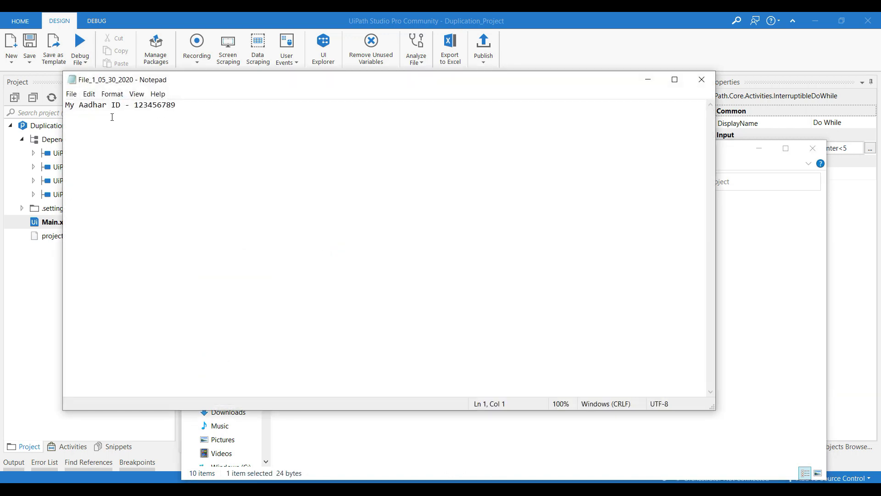
click(702, 79)
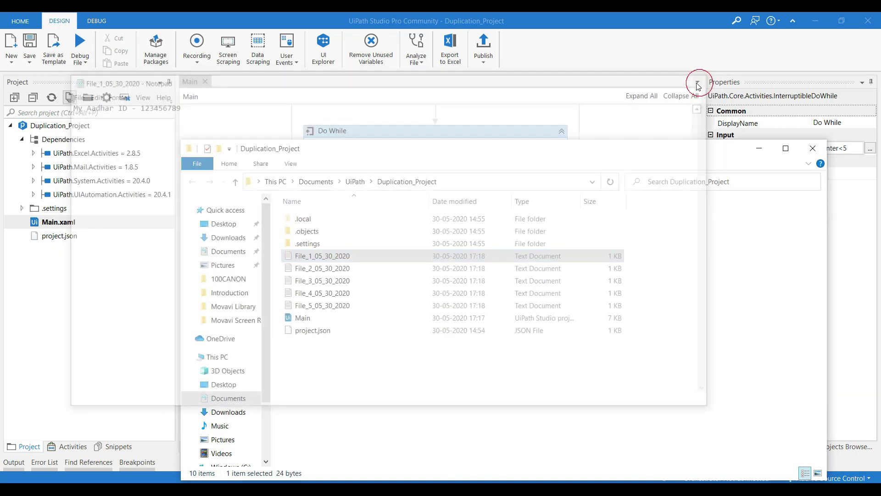
click(309, 267)
double_click(308, 267)
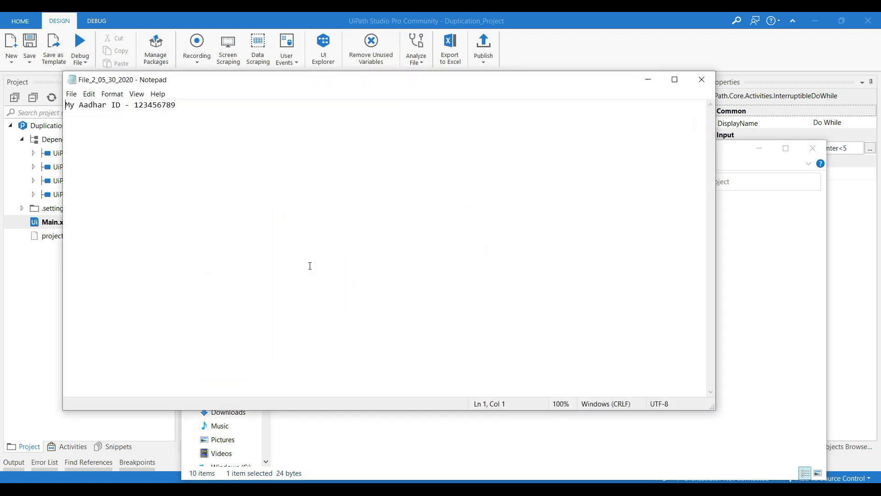
click(701, 79)
double_click(358, 308)
click(702, 79)
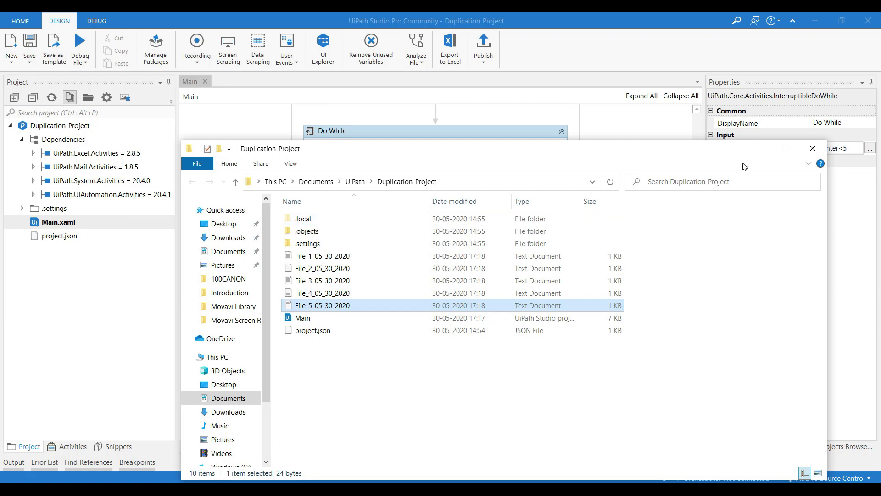
click(754, 150)
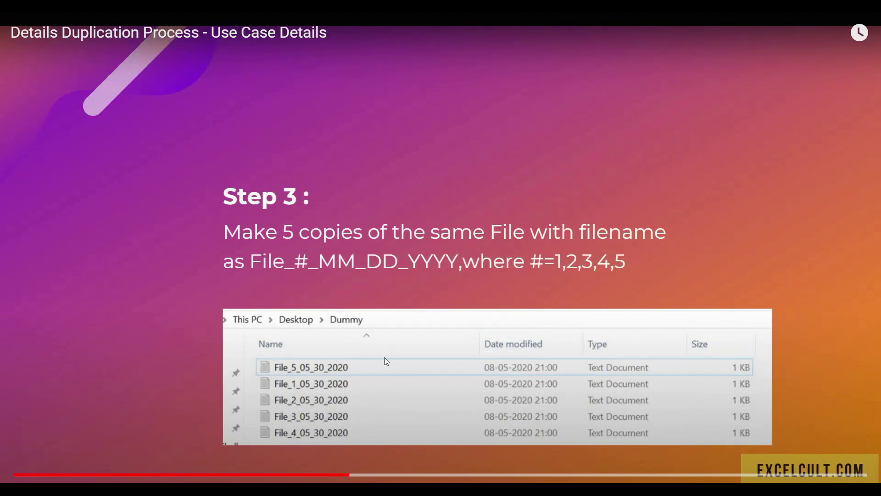